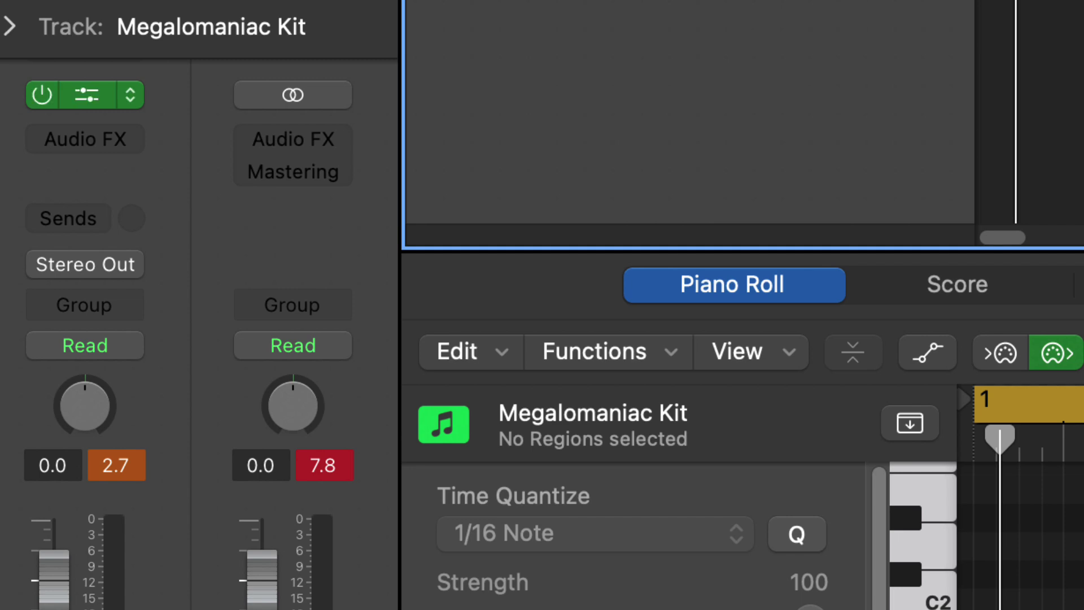
- Switch the Megalomaniac Kit's Battery 4 instrument to its Multi-Output (16xStereo) version
{"action": "left_click", "coordinate": [129, 94]}
{"action": "key", "text": "Right"}
{"action": "key", "text": "Down"}
{"action": "key", "text": "Down"}
{"action": "key", "text": "Down"}
{"action": "key", "text": "Down"}
{"action": "key", "text": "Down"}
{"action": "key", "text": "Down"}
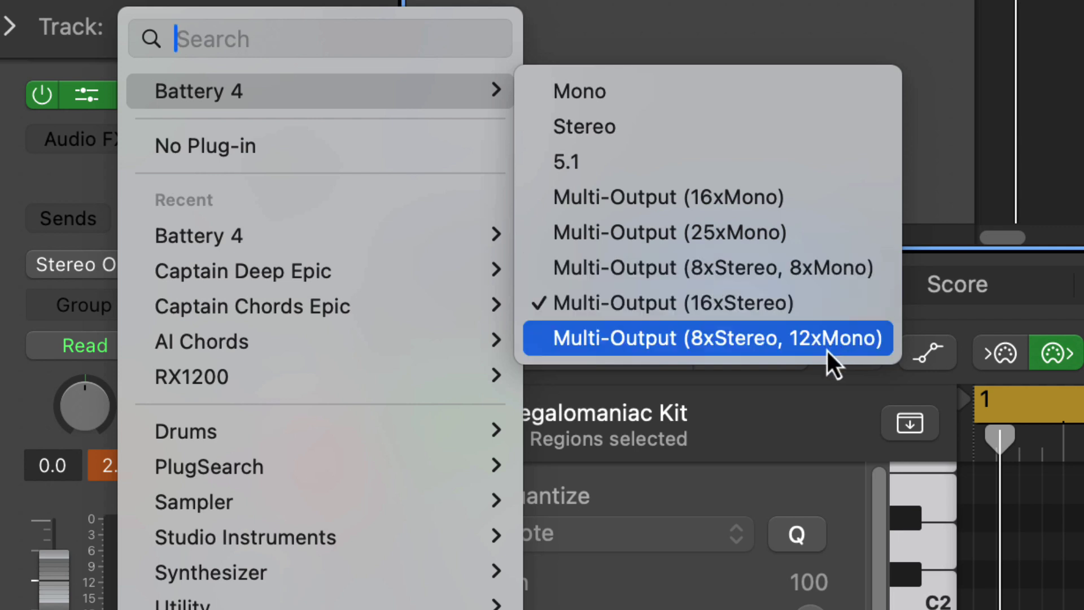
{"action": "left_click", "coordinate": [796, 310]}
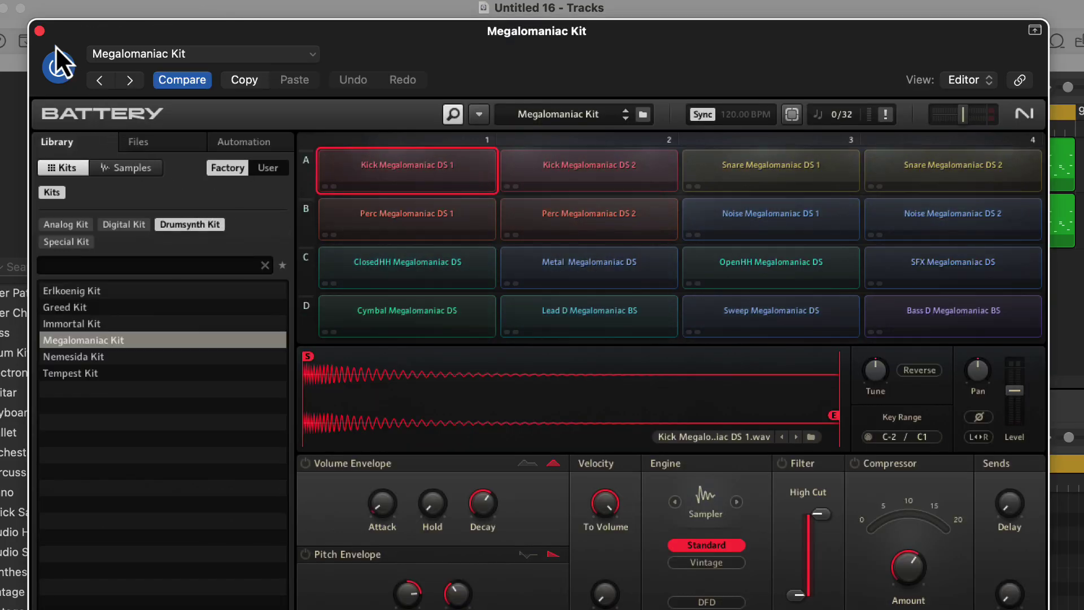
- Close the Battery 4 window and add aux channels for Battery 4's stereo output pairs in the Mixer
{"action": "left_click", "coordinate": [40, 30]}
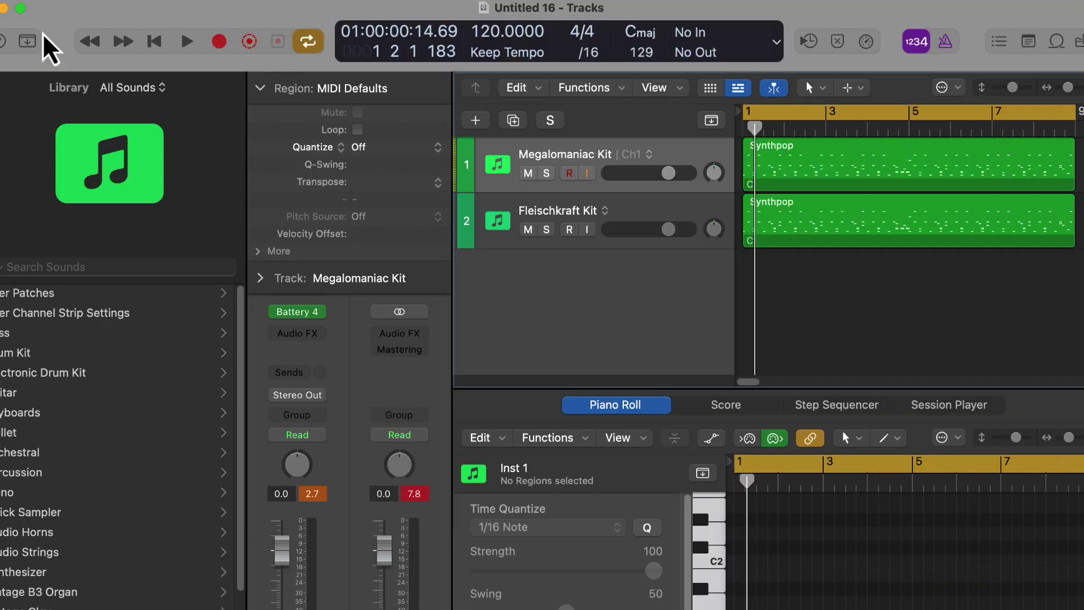
{"action": "key", "text": "x"}
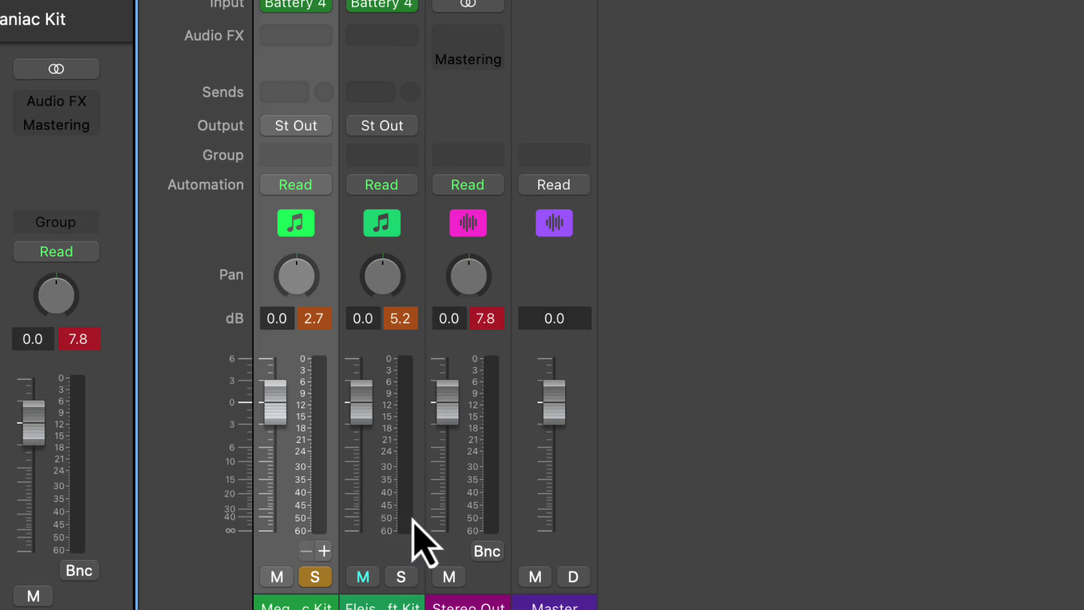
{"action": "left_click", "coordinate": [323, 551]}
{"action": "left_click", "coordinate": [323, 551]}
{"action": "left_click", "coordinate": [323, 550]}
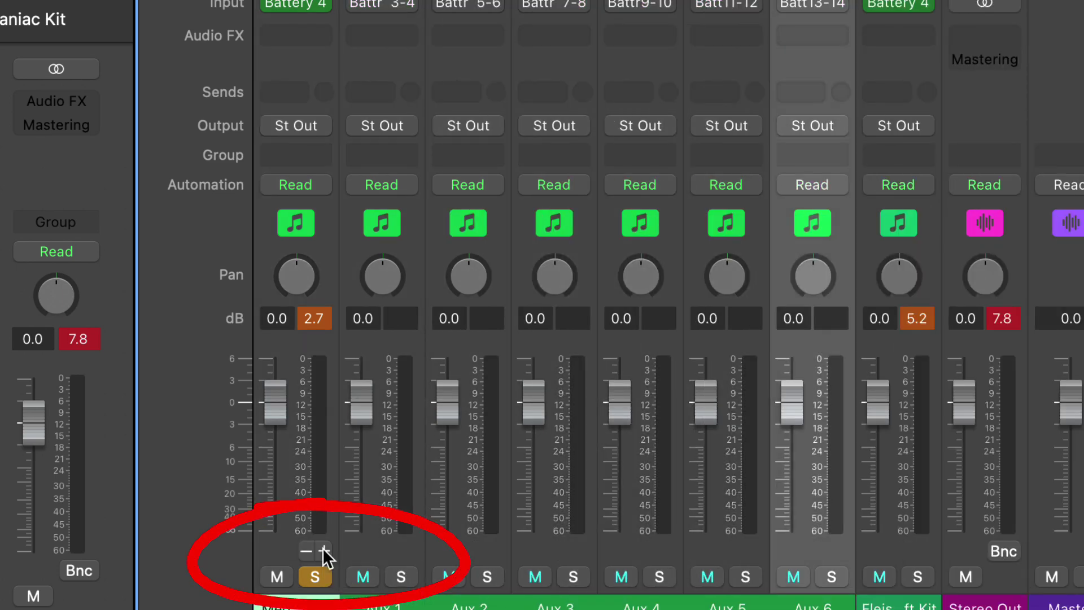
{"action": "left_click", "coordinate": [323, 550]}
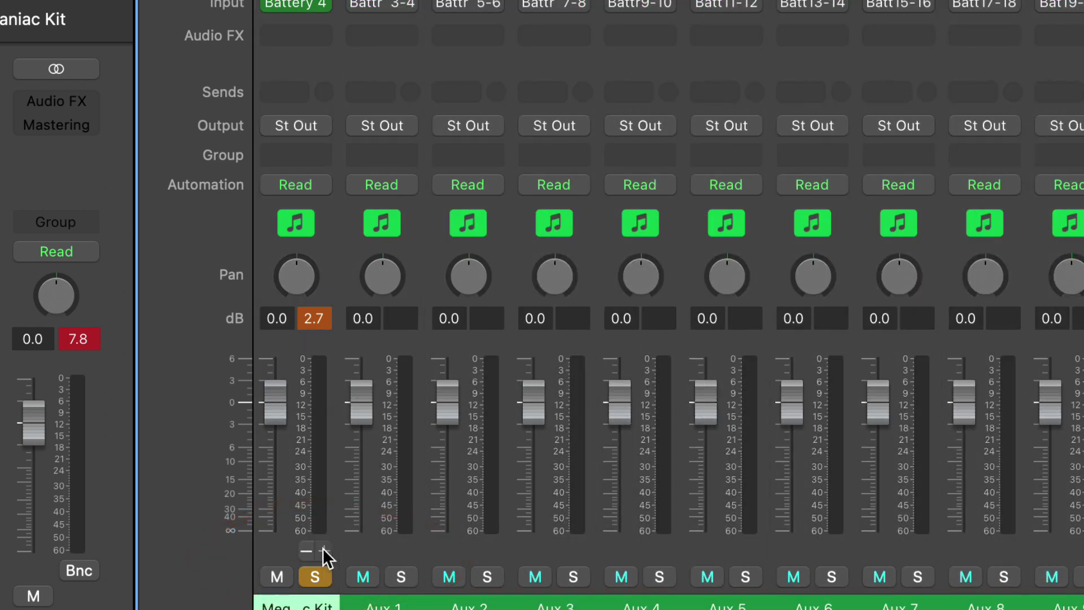
- Take the Megalomaniac Kit channel out of solo
{"action": "scroll", "coordinate": [668, 305], "scroll_direction": "right", "scroll_amount": 6}
{"action": "scroll", "coordinate": [667, 305], "scroll_direction": "left", "scroll_amount": 6}
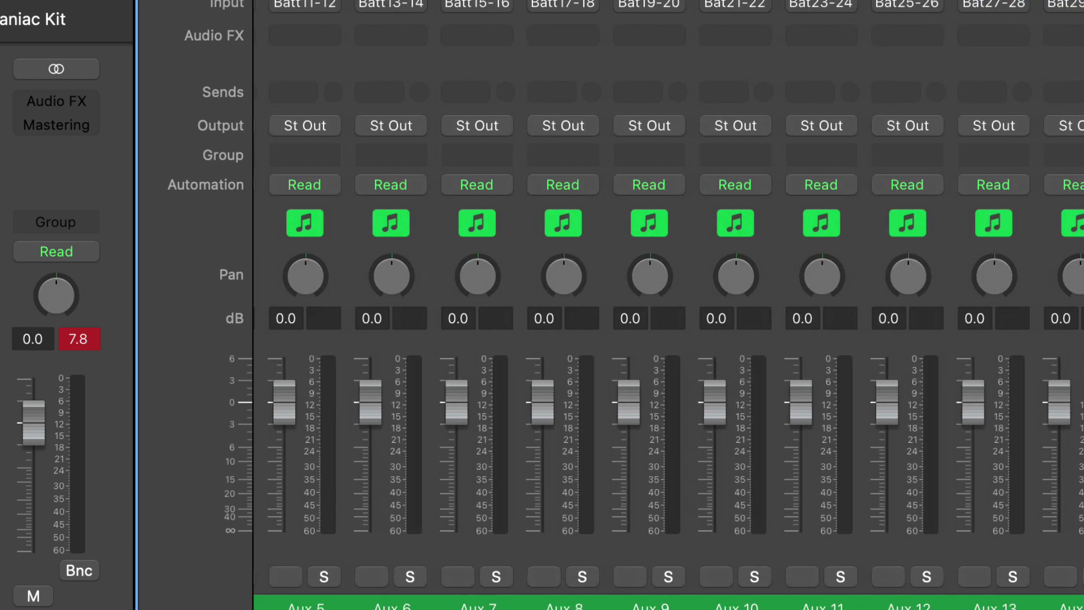
{"action": "left_click", "coordinate": [313, 577]}
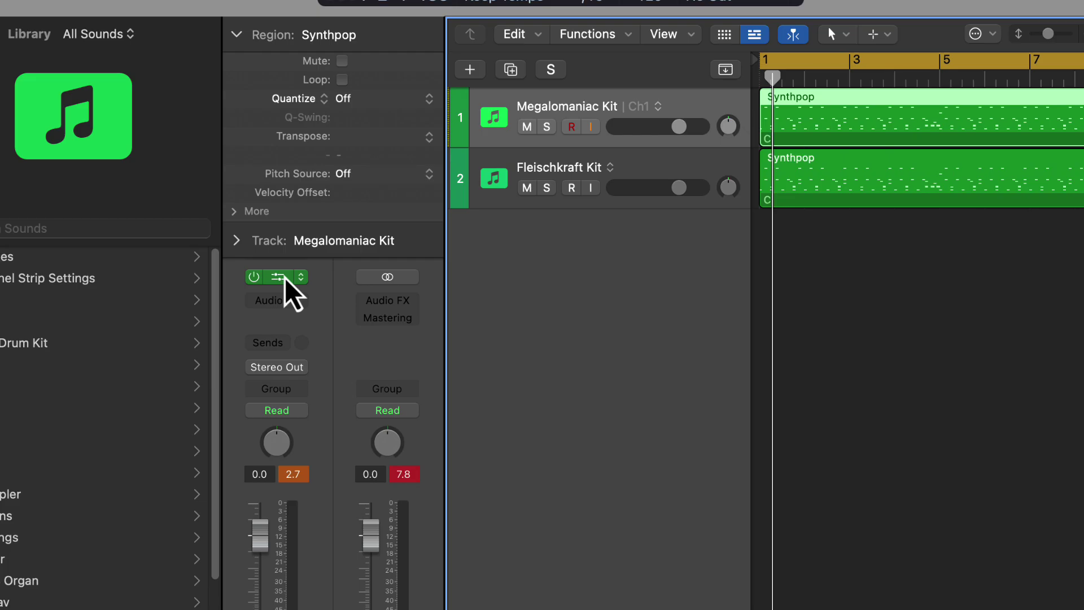
- Audition the Megalomaniac kick, snare, noise, perc, closed hi-hat and metal pads in Battery 4
{"action": "left_click", "coordinate": [282, 277]}
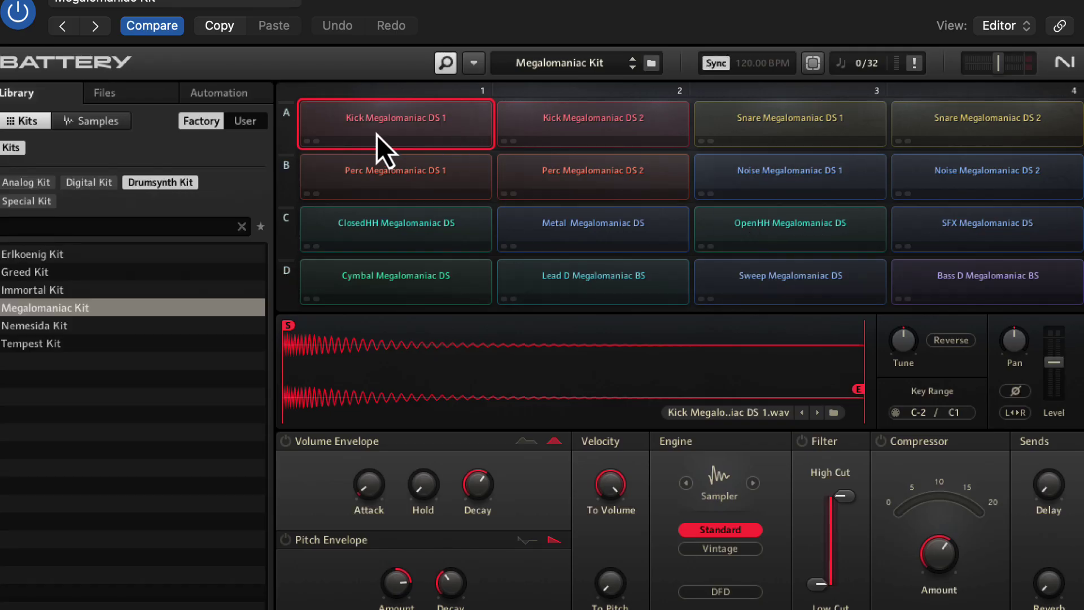
{"action": "left_click", "coordinate": [399, 126]}
{"action": "left_click", "coordinate": [655, 123]}
{"action": "left_click", "coordinate": [802, 121]}
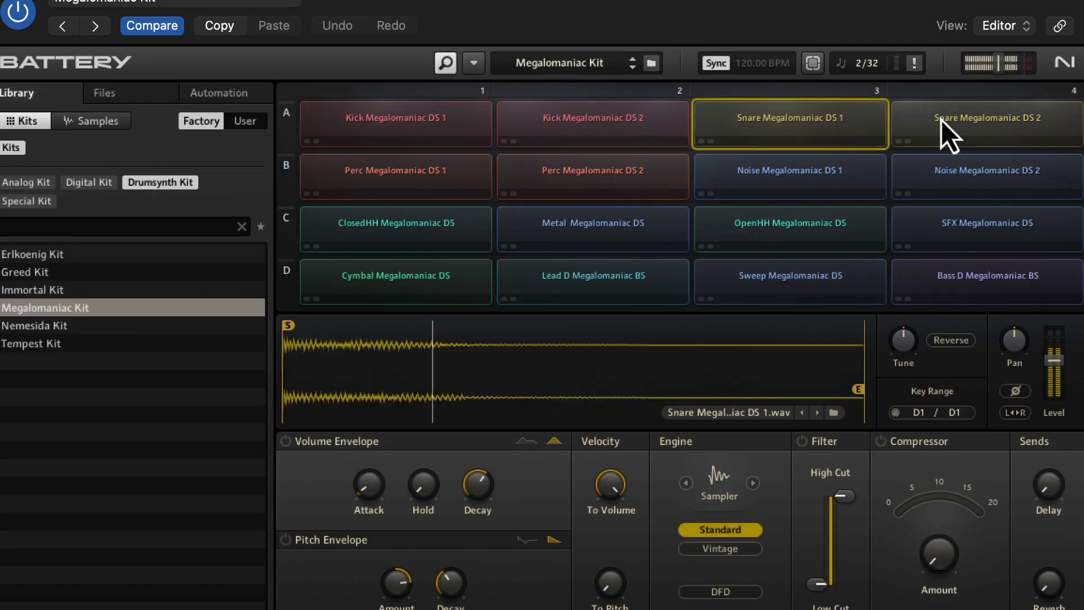
{"action": "left_click", "coordinate": [940, 120]}
{"action": "left_click", "coordinate": [948, 194]}
{"action": "left_click", "coordinate": [764, 192]}
{"action": "left_click", "coordinate": [575, 187]}
{"action": "left_click", "coordinate": [428, 181]}
{"action": "left_click", "coordinate": [422, 219]}
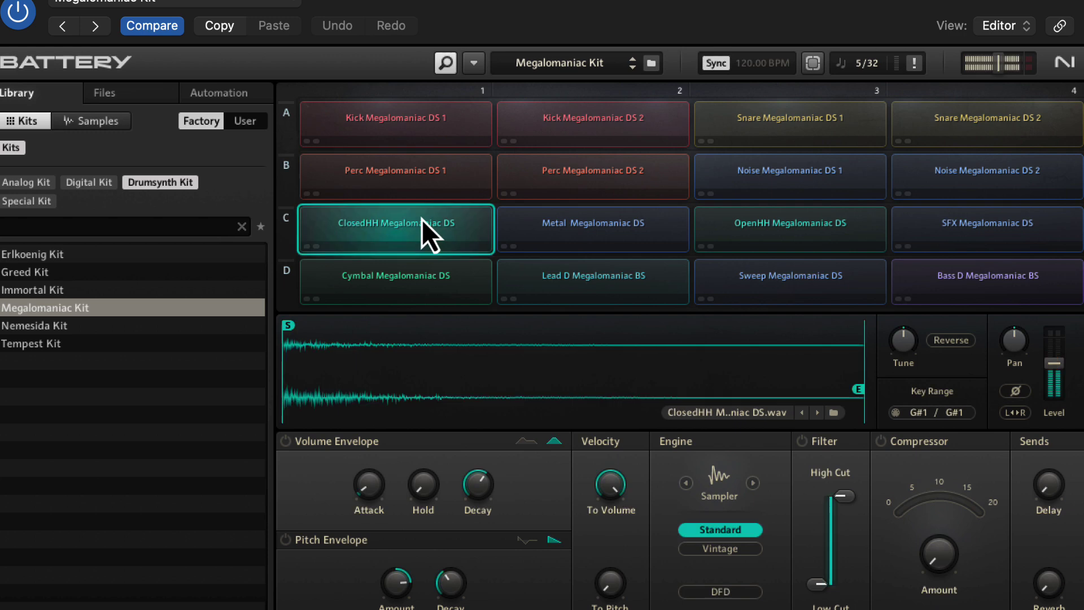
{"action": "left_click", "coordinate": [584, 228]}
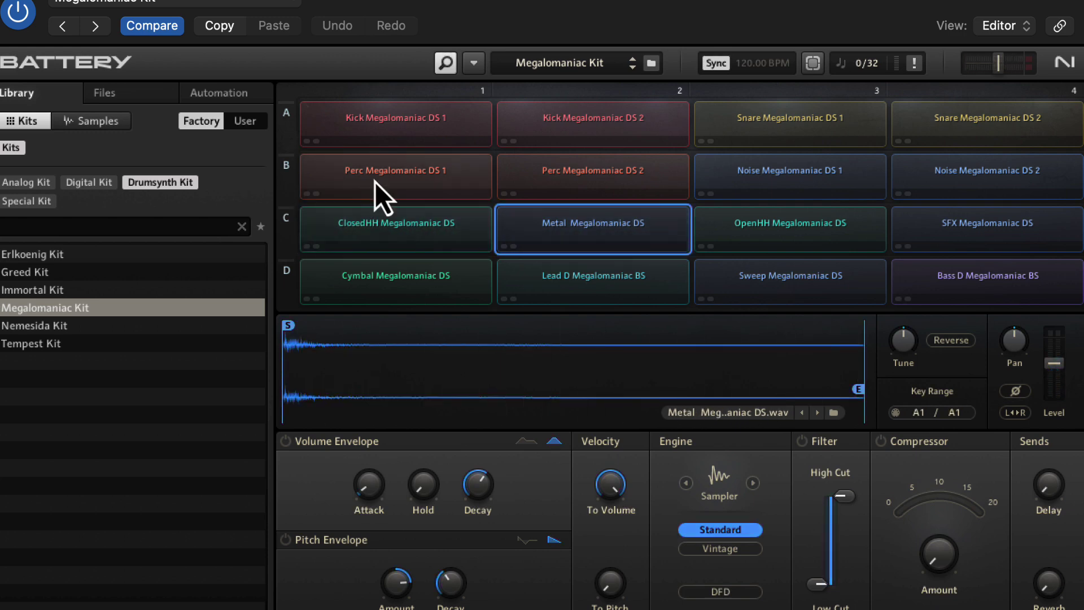
- Browse the Output options for the Kick Megalomaniac DS 1 cell
{"action": "right_click", "coordinate": [392, 123]}
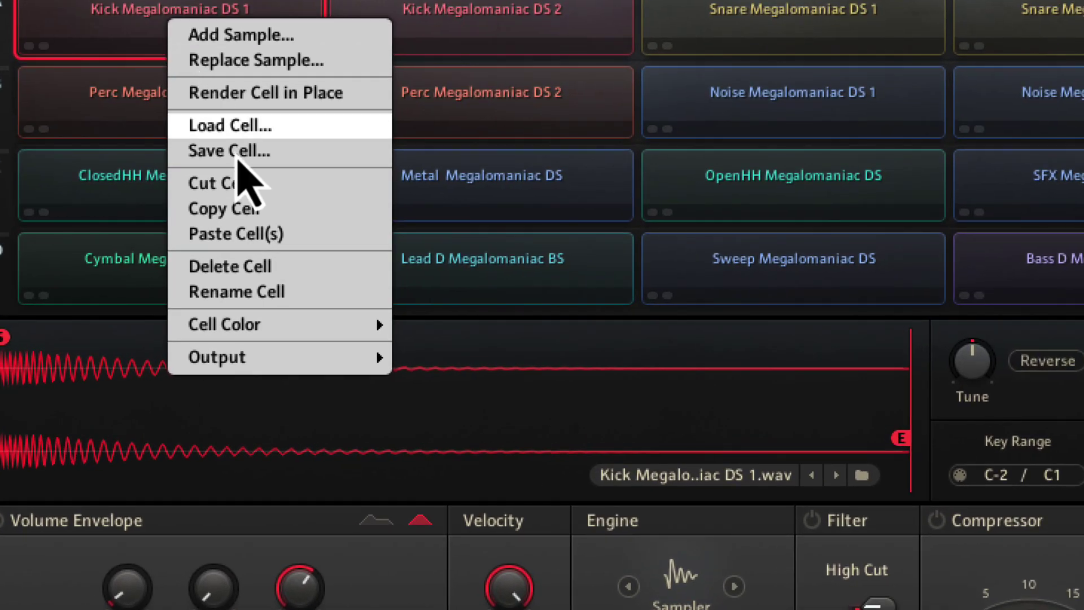
{"action": "mouse_move", "coordinate": [296, 361]}
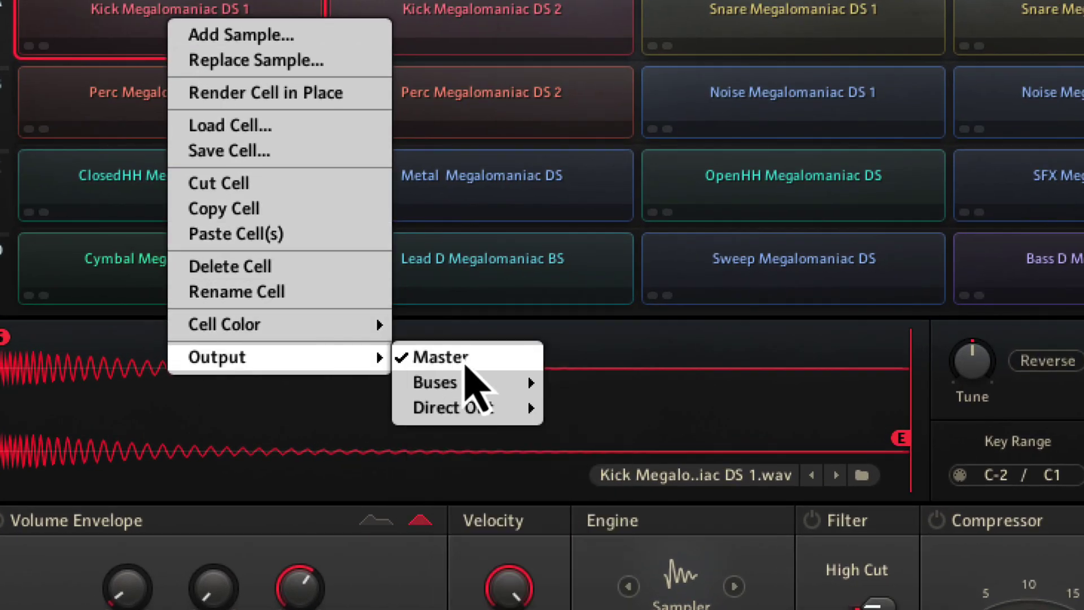
{"action": "mouse_move", "coordinate": [468, 386]}
{"action": "mouse_move", "coordinate": [468, 418]}
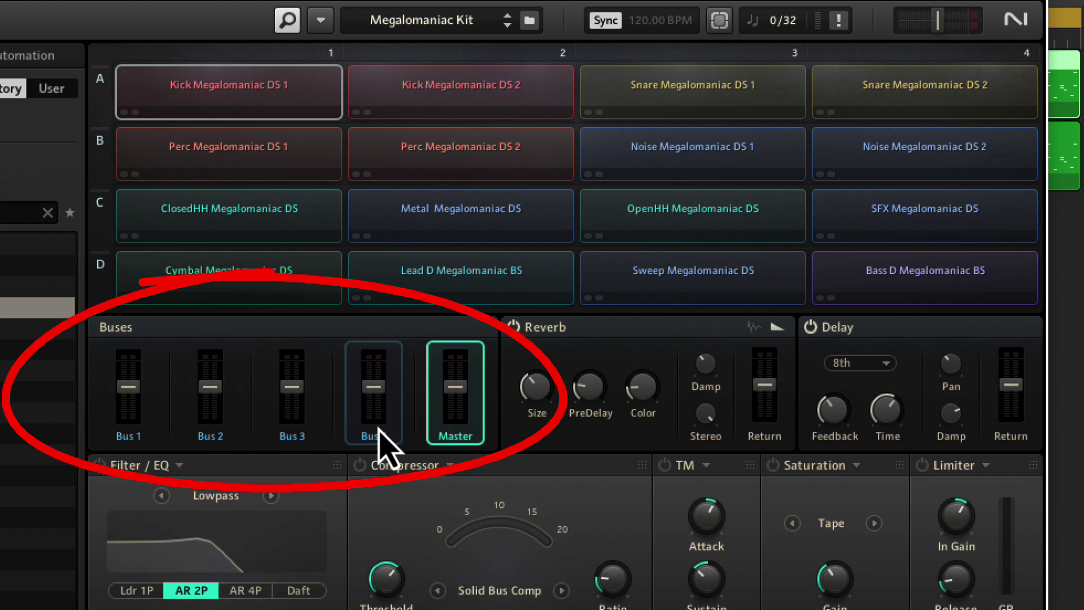
- Route Kick Megalomaniac DS 1 and DS 2 to their own direct stereo outputs
{"action": "right_click", "coordinate": [252, 94]}
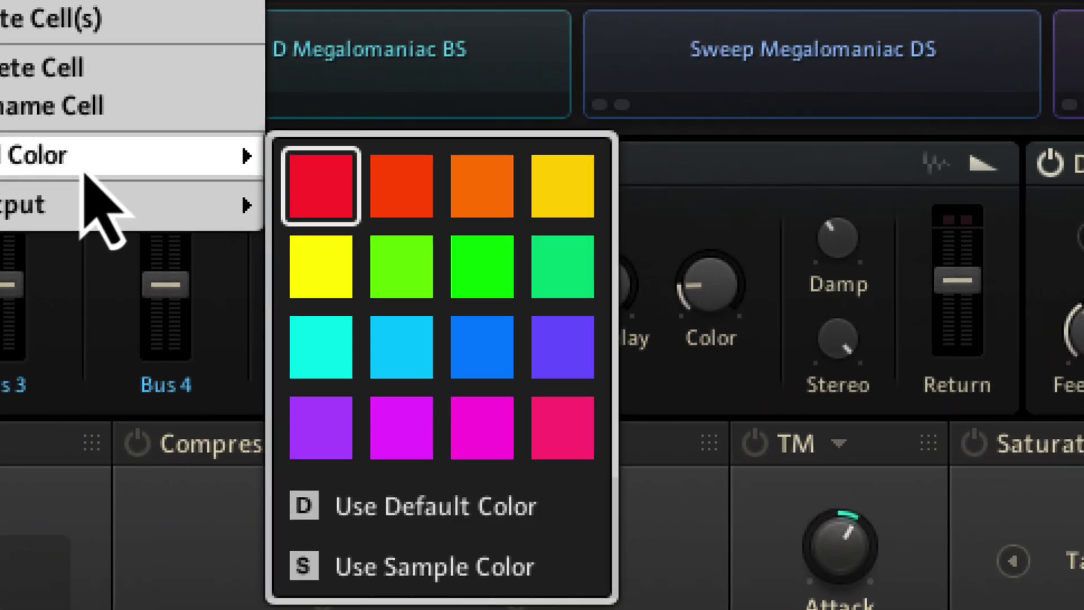
{"action": "mouse_move", "coordinate": [328, 352]}
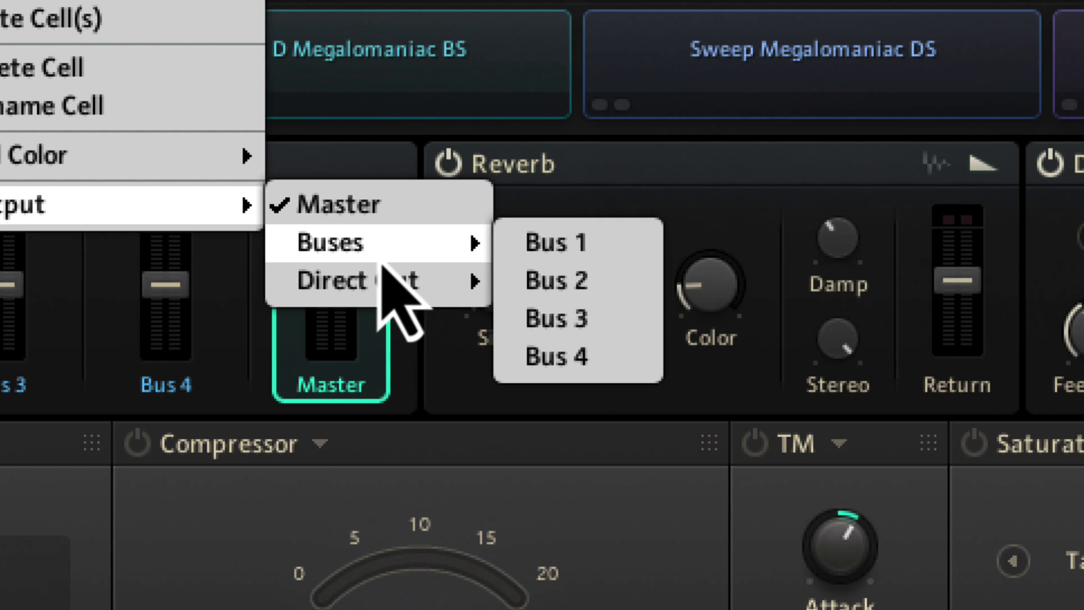
{"action": "mouse_move", "coordinate": [382, 283]}
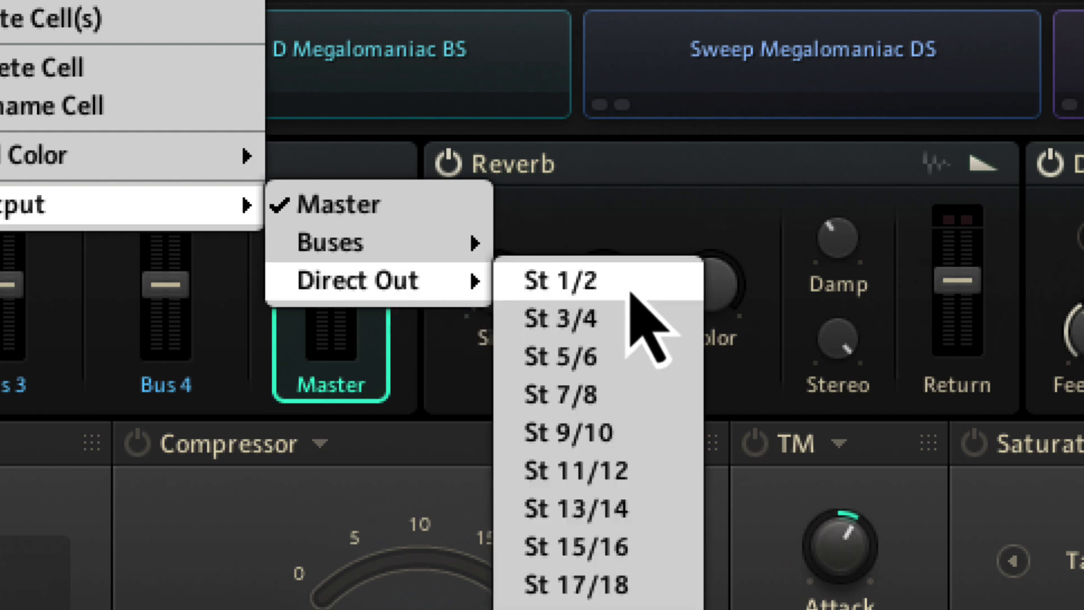
{"action": "left_click", "coordinate": [631, 326]}
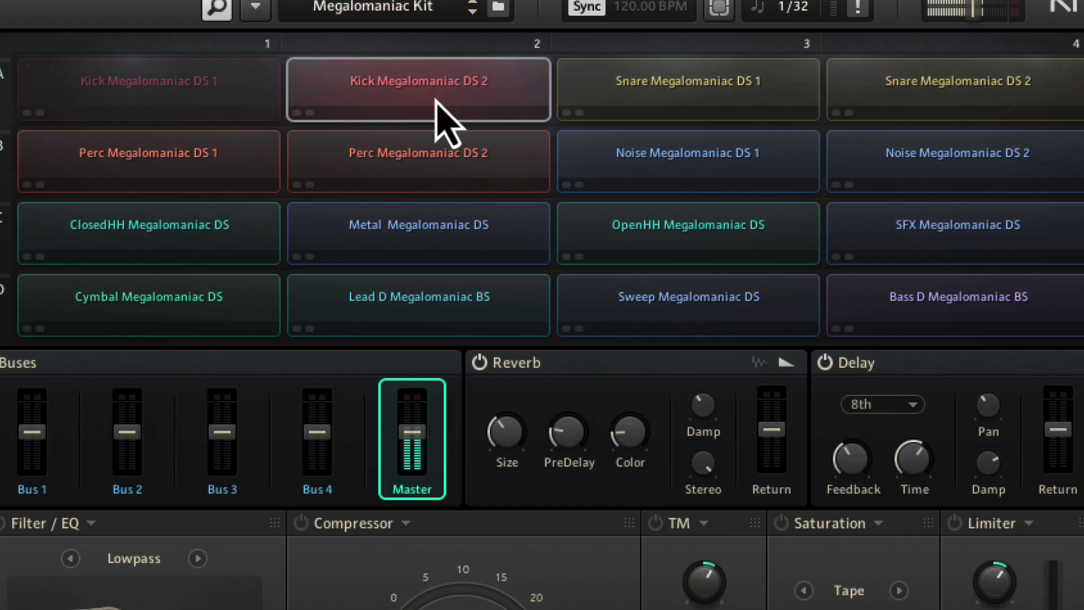
{"action": "right_click", "coordinate": [435, 95]}
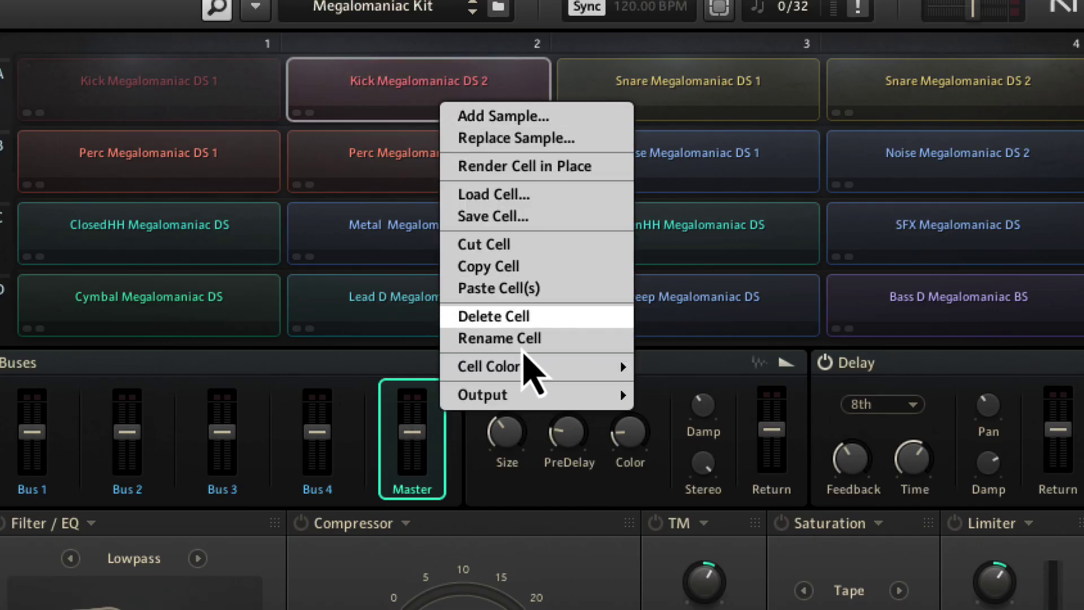
{"action": "mouse_move", "coordinate": [527, 395]}
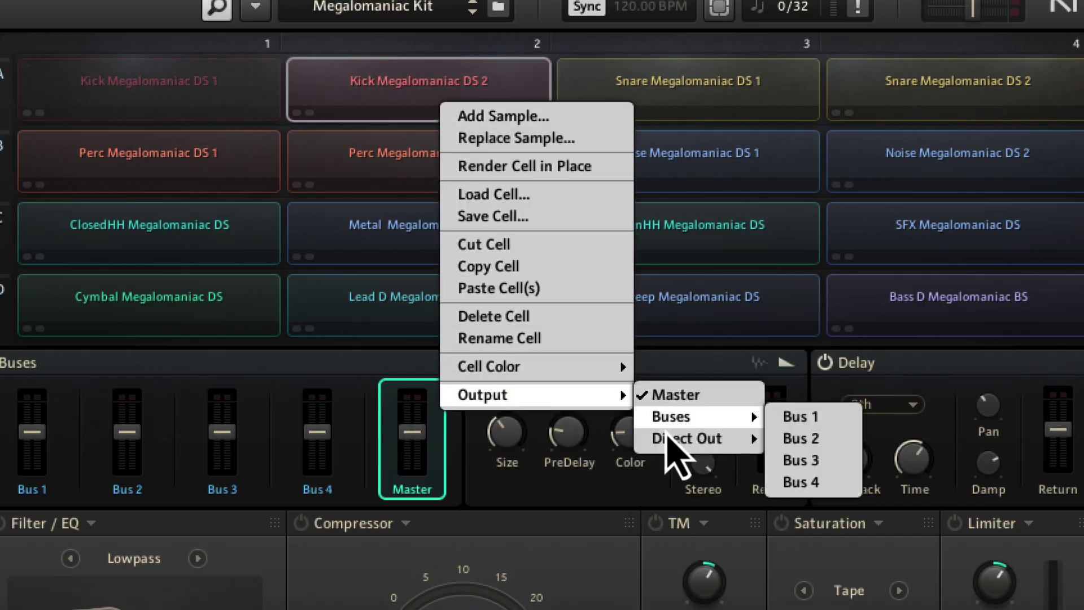
{"action": "mouse_move", "coordinate": [737, 441]}
{"action": "left_click", "coordinate": [812, 460]}
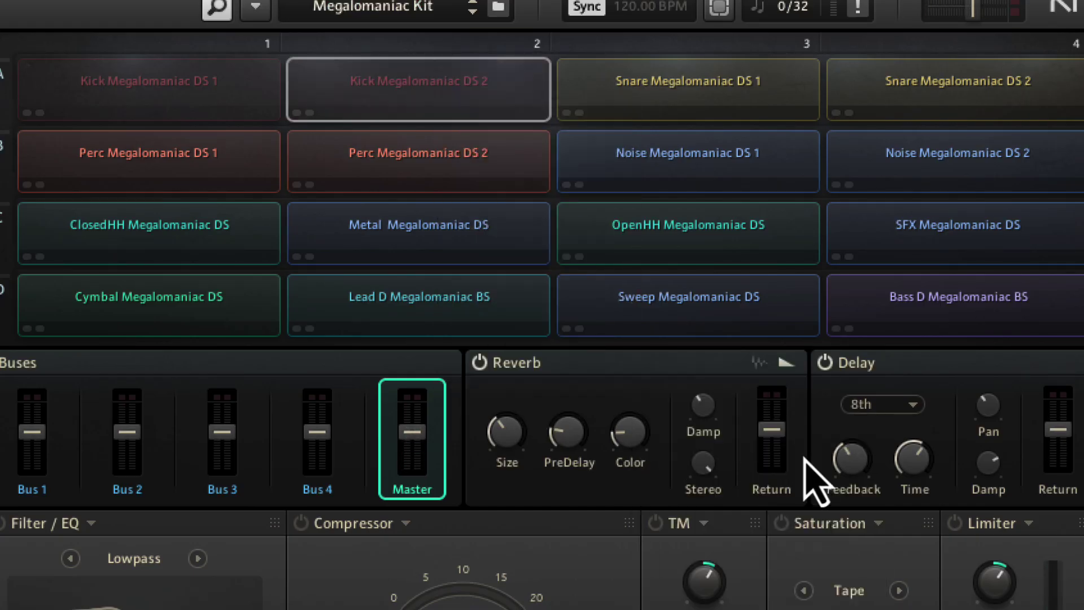
- Route Snare Megalomaniac DS 1 to its own direct stereo output
{"action": "right_click", "coordinate": [695, 96]}
{"action": "mouse_move", "coordinate": [728, 388]}
{"action": "mouse_move", "coordinate": [937, 431]}
{"action": "left_click", "coordinate": [851, 476]}
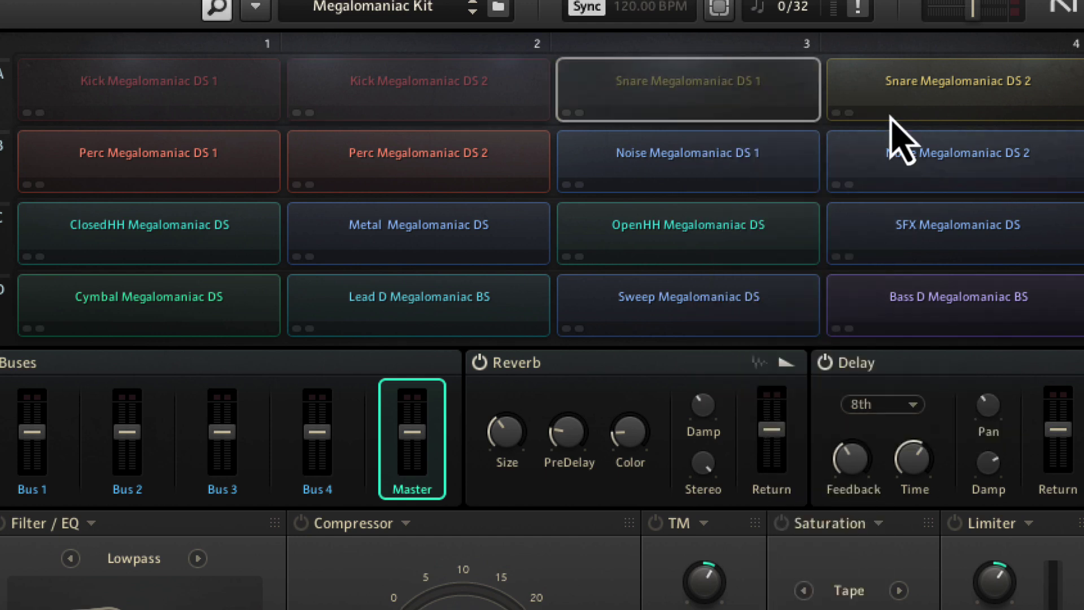
{"action": "right_click", "coordinate": [893, 76]}
{"action": "left_click", "coordinate": [204, 89]}
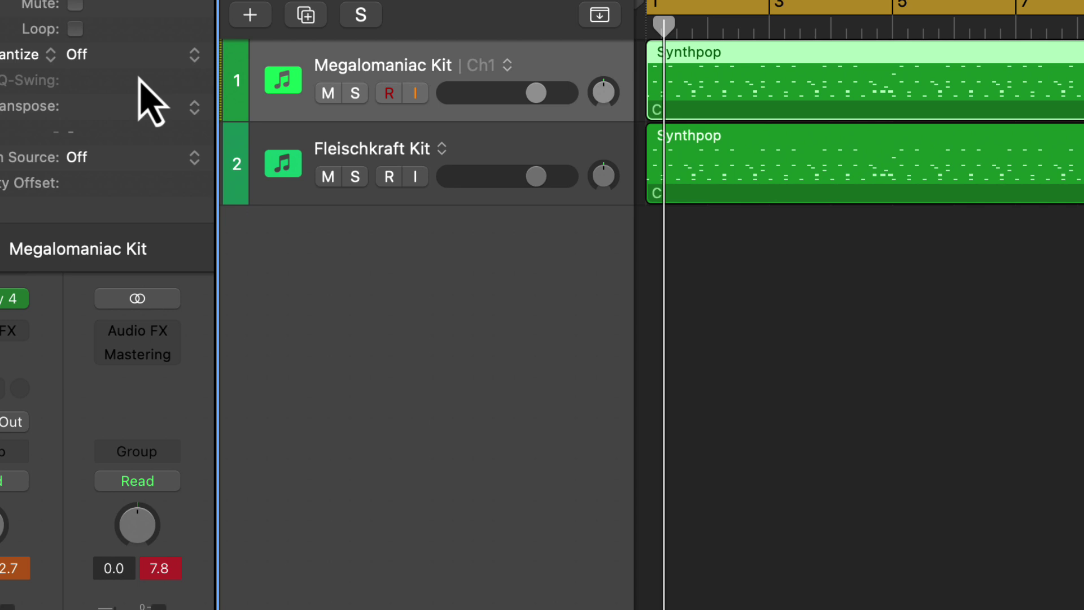
- Audition Aux 1 soloed in the Mixer, then rename it KICK
{"action": "key", "text": "x"}
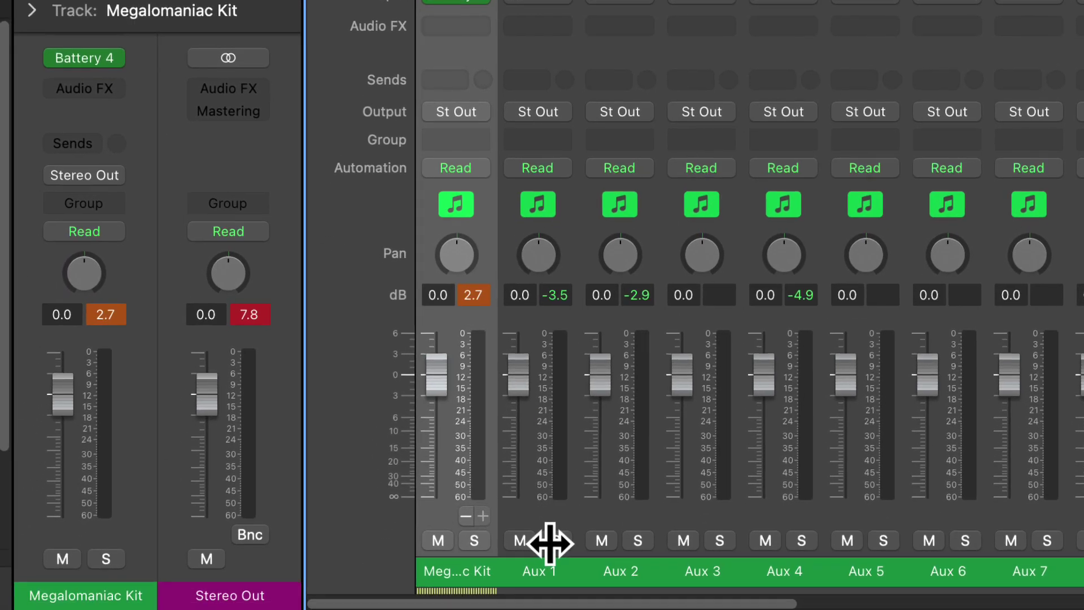
{"action": "left_click", "coordinate": [558, 540]}
{"action": "key", "text": "space"}
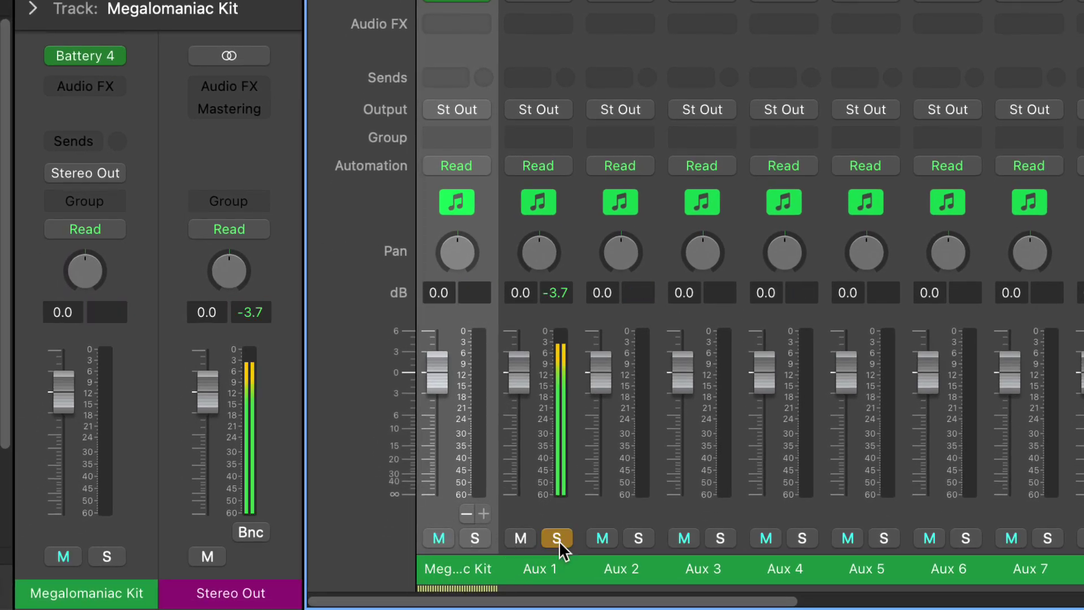
{"action": "left_click", "coordinate": [558, 540]}
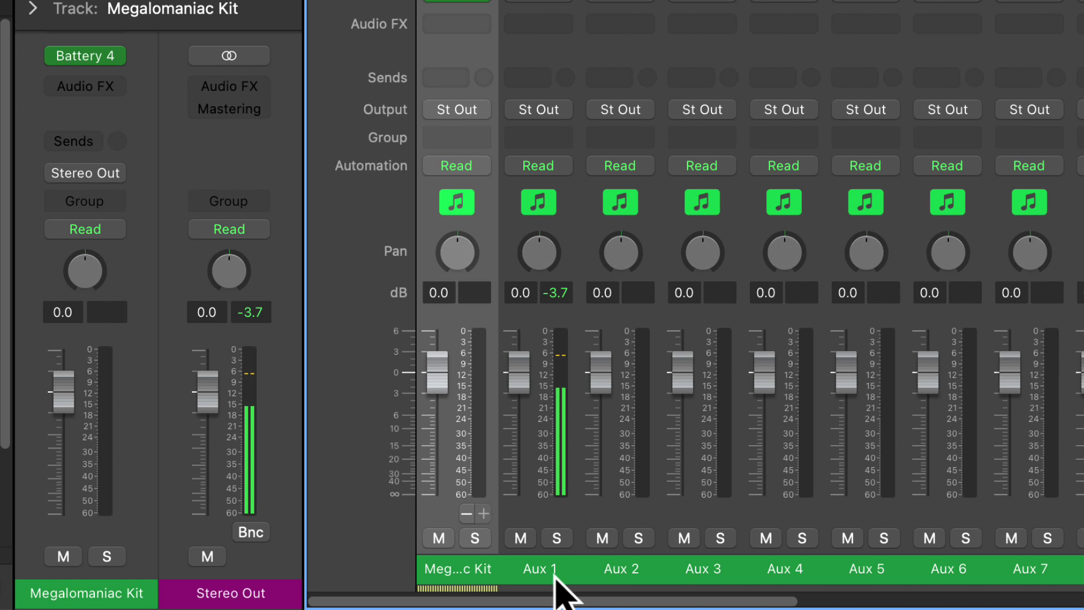
{"action": "double_click", "coordinate": [554, 570]}
{"action": "type", "text": "K"}
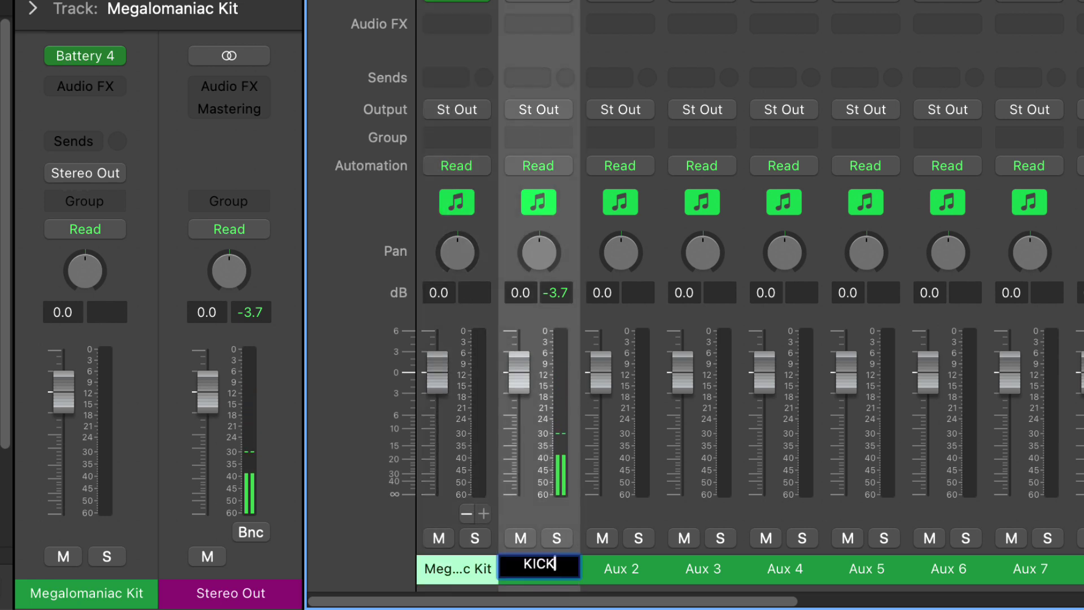
{"action": "type", "text": "ICK"}
{"action": "key", "text": "Return"}
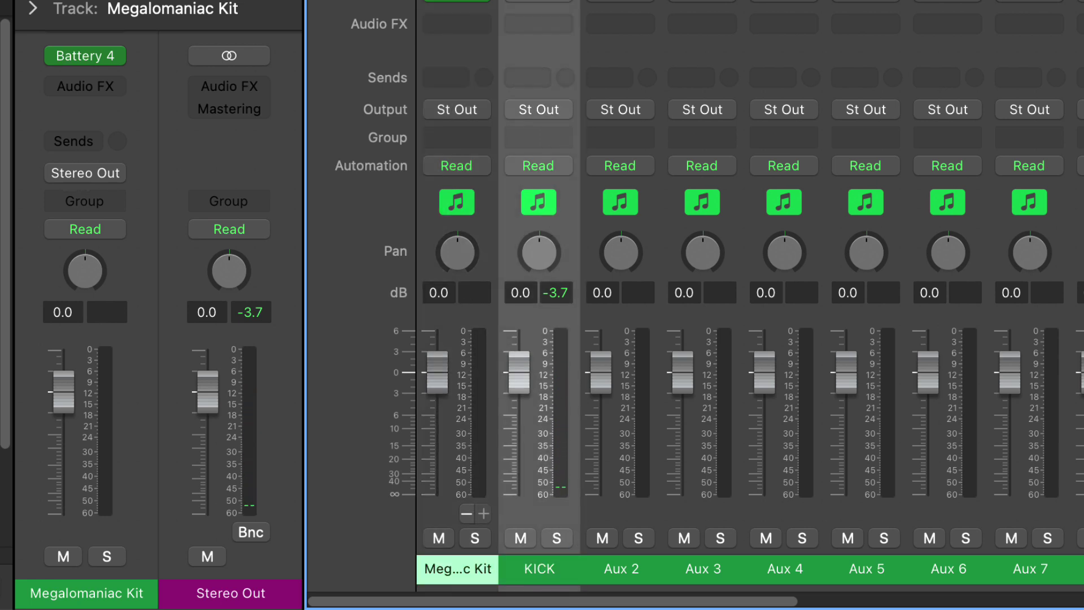
- Select the kit channel strips through Aux 15 and create tracks for them
{"action": "left_click", "coordinate": [454, 504]}
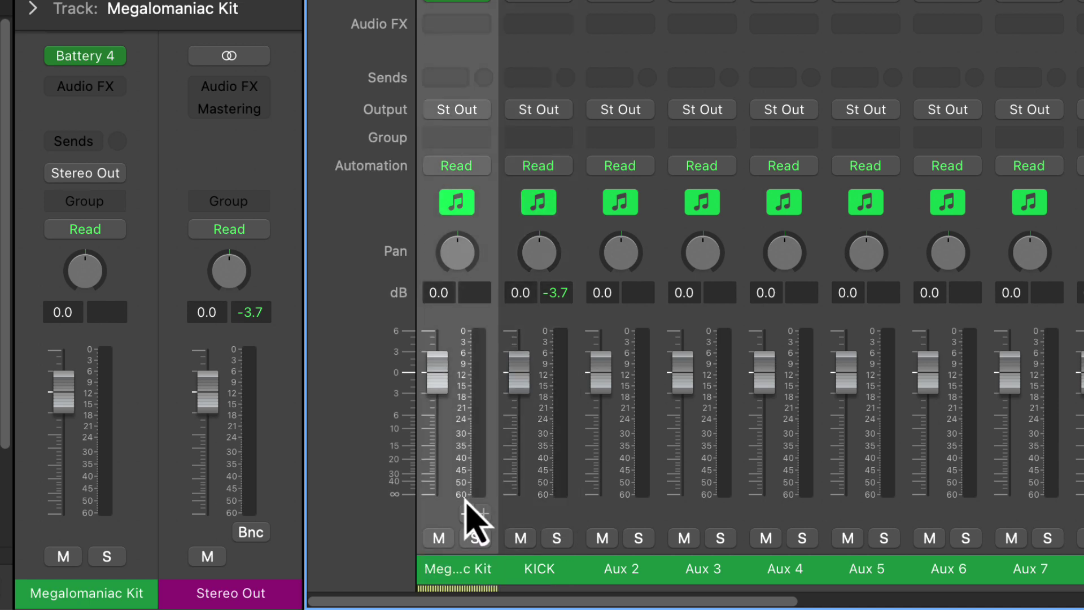
{"action": "scroll", "coordinate": [465, 339], "scroll_direction": "up", "scroll_amount": 3}
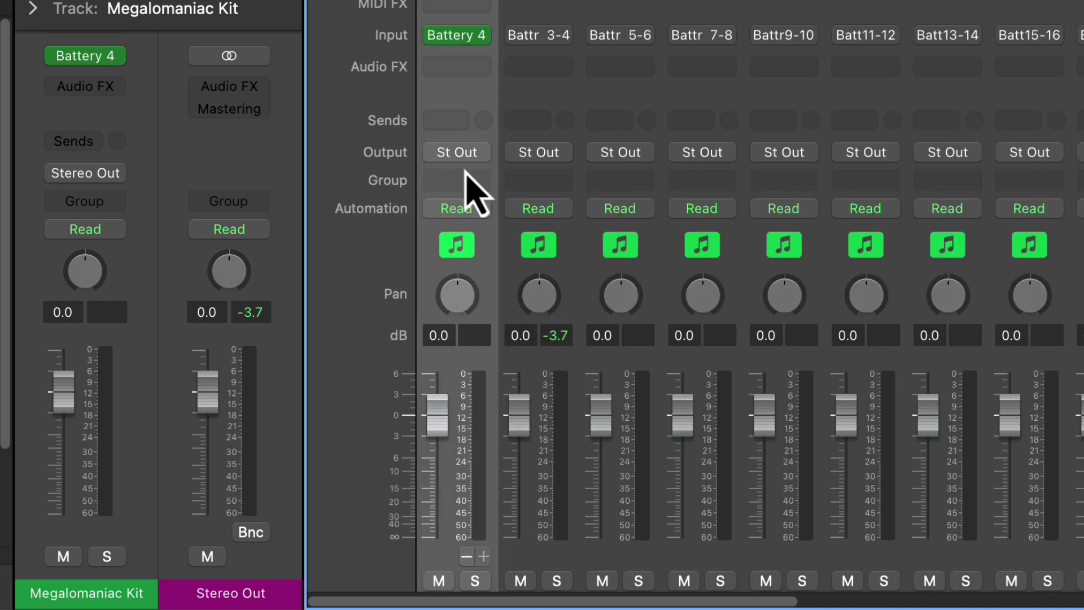
{"action": "scroll", "coordinate": [515, 602], "scroll_direction": "right", "scroll_amount": 10}
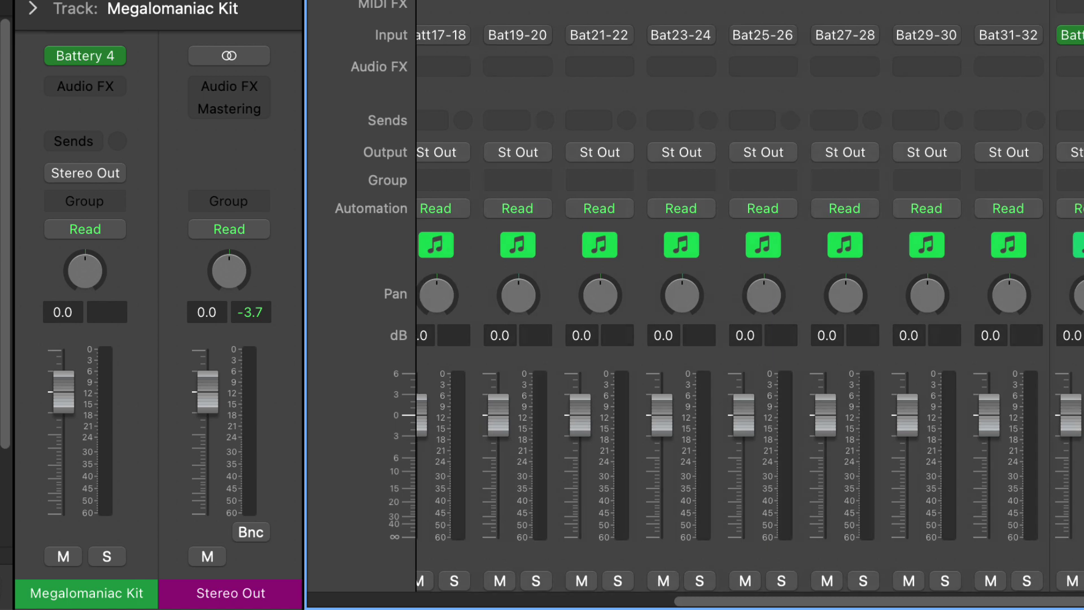
{"action": "scroll", "coordinate": [821, 479], "scroll_direction": "down", "scroll_amount": 3}
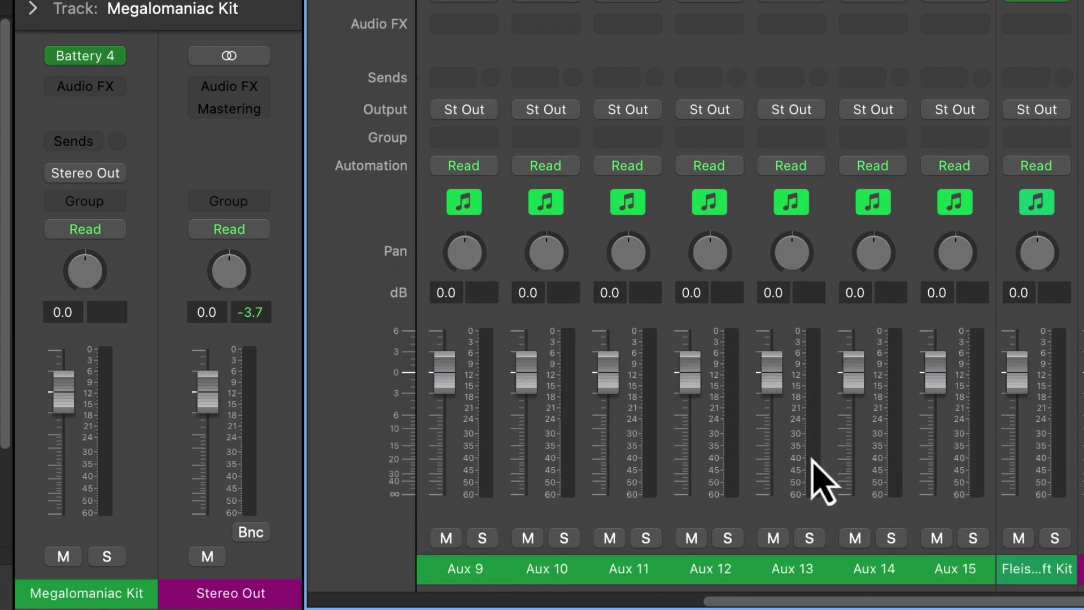
{"action": "left_click", "coordinate": [957, 503]}
{"action": "left_click_drag", "start_coordinate": [939, 604], "coordinate": [597, 602]}
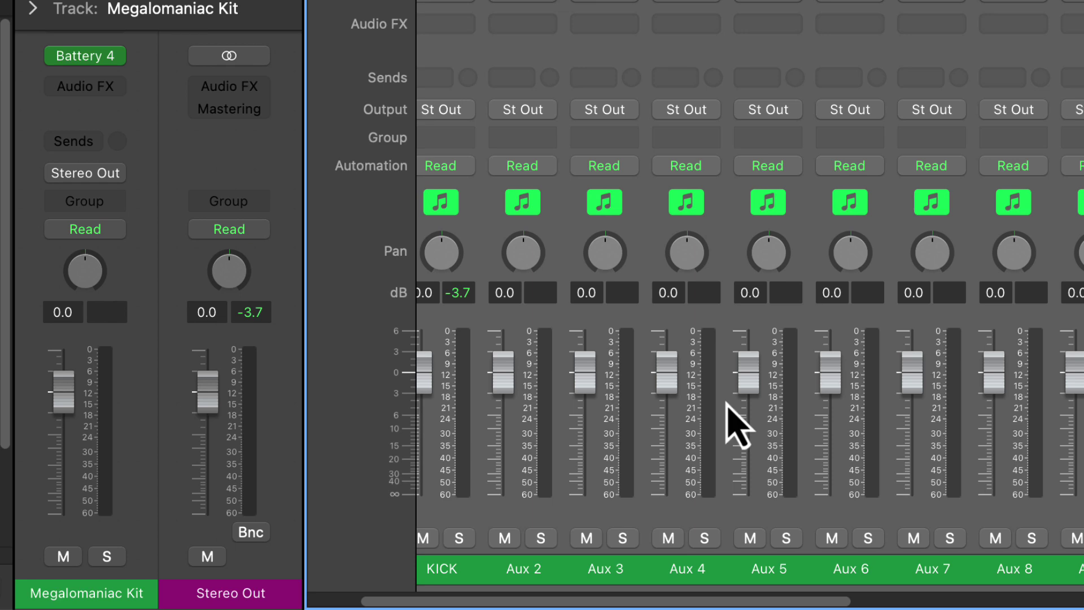
{"action": "right_click", "coordinate": [721, 308]}
{"action": "left_click", "coordinate": [778, 330]}
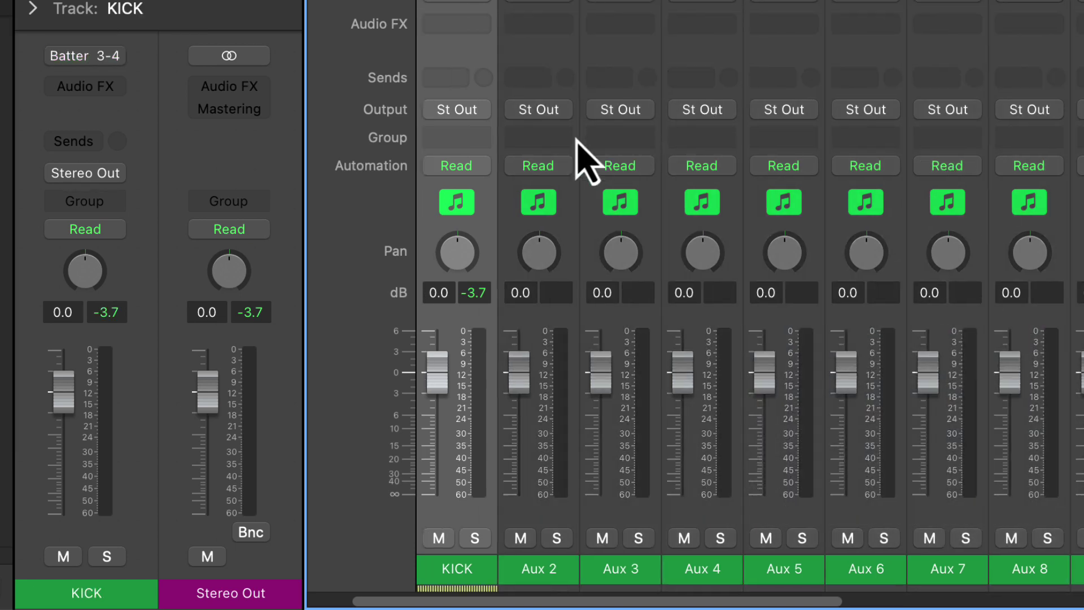
- Hide the Mixer and scroll the track list to see KICK and Aux 2–15 under Megalomaniac Kit
{"action": "key", "text": "x"}
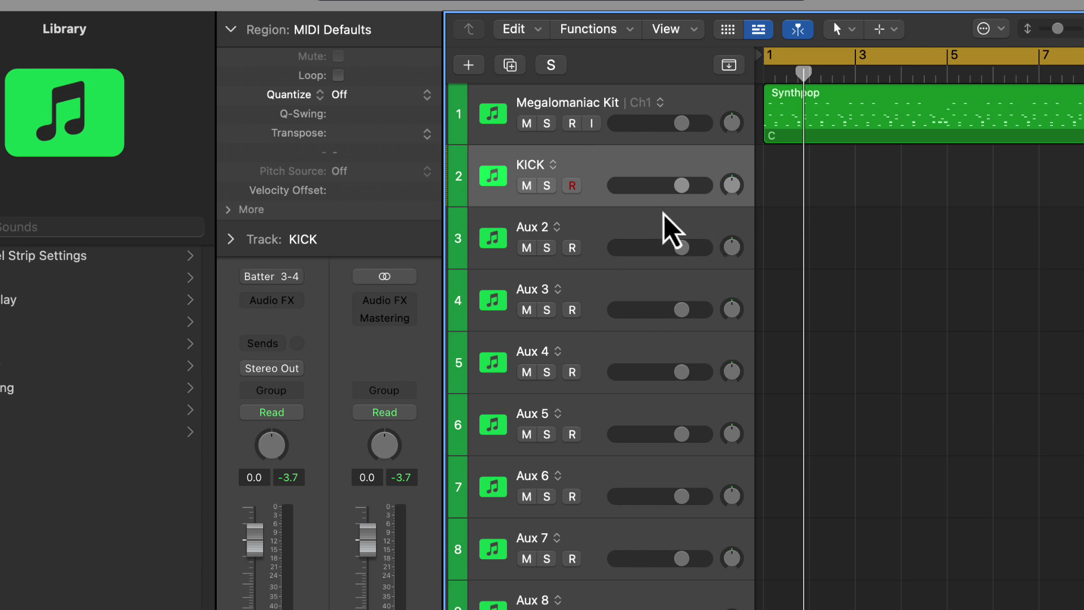
{"action": "left_click", "coordinate": [692, 102]}
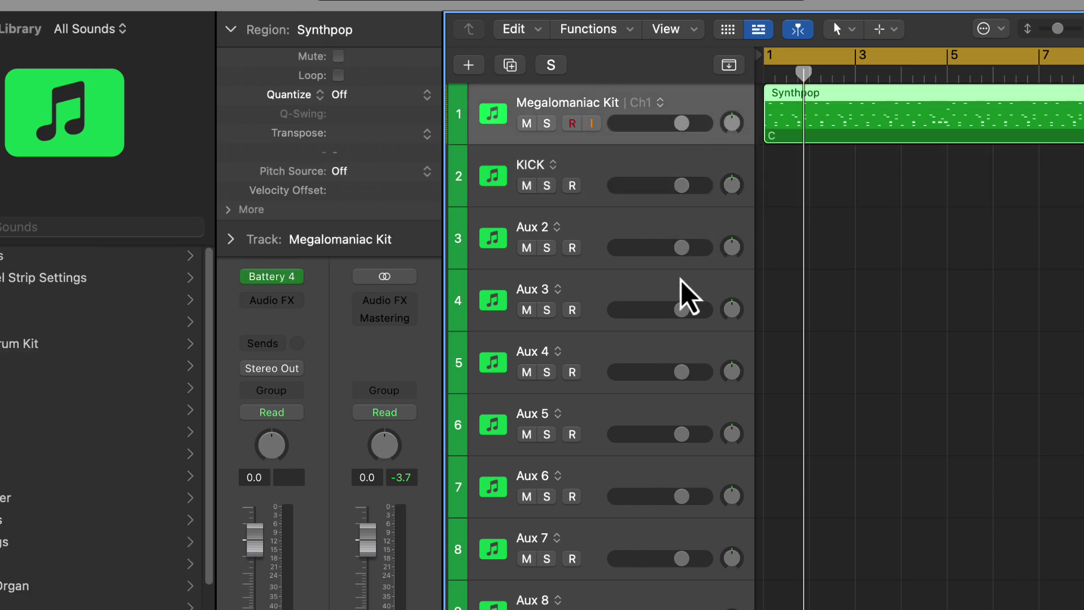
{"action": "scroll", "coordinate": [679, 374], "scroll_direction": "down", "scroll_amount": 10}
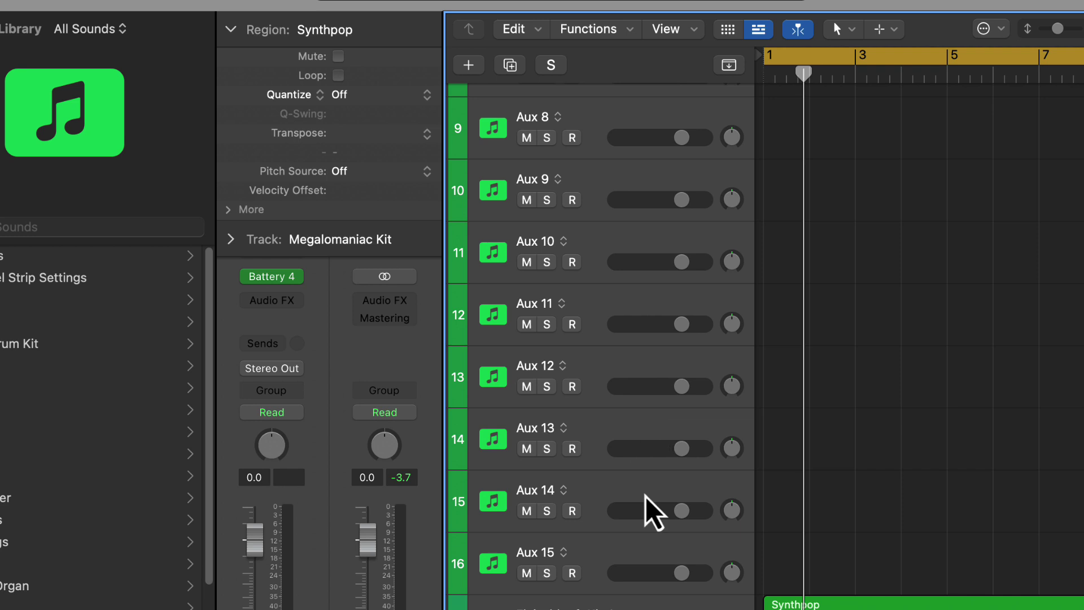
- Pack Megalomaniac Kit and all its aux tracks into a summing stack renamed DRUMS, expanded
{"action": "key", "text": "super+a"}
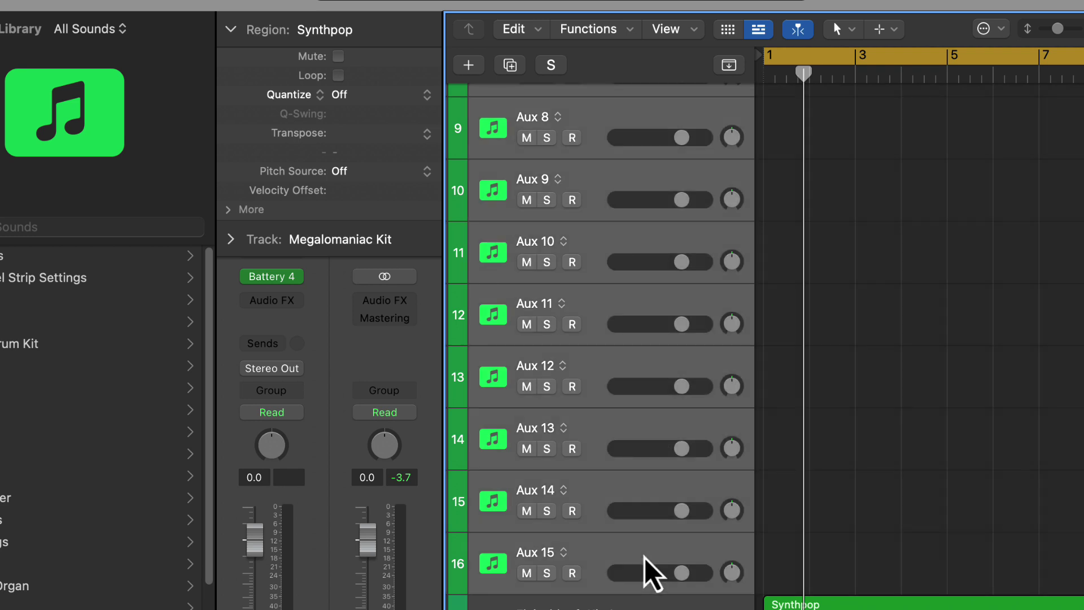
{"action": "key", "text": "super+shift+d"}
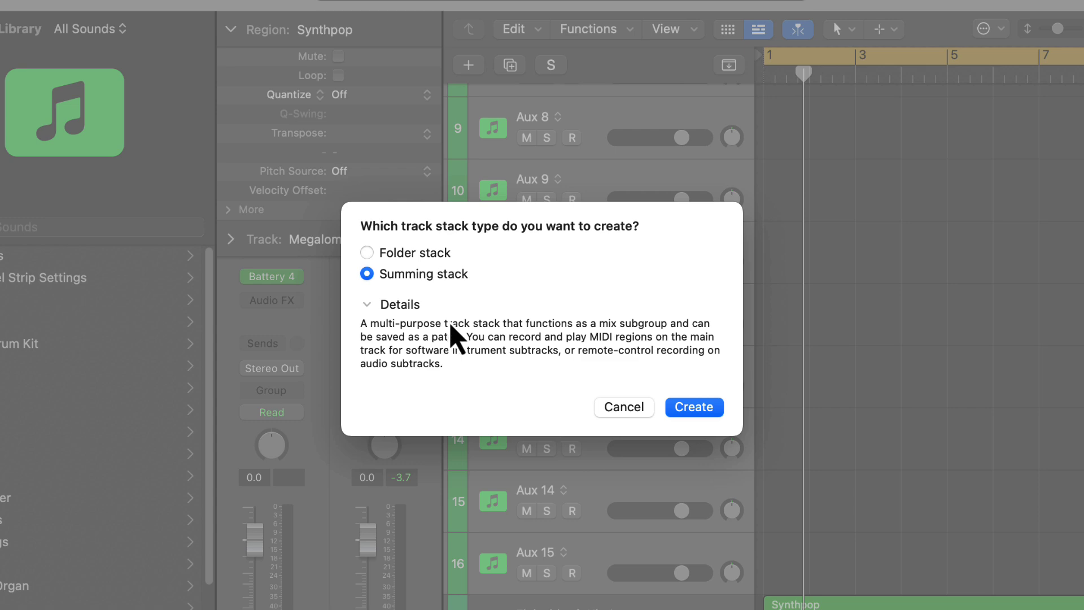
{"action": "left_click", "coordinate": [695, 408]}
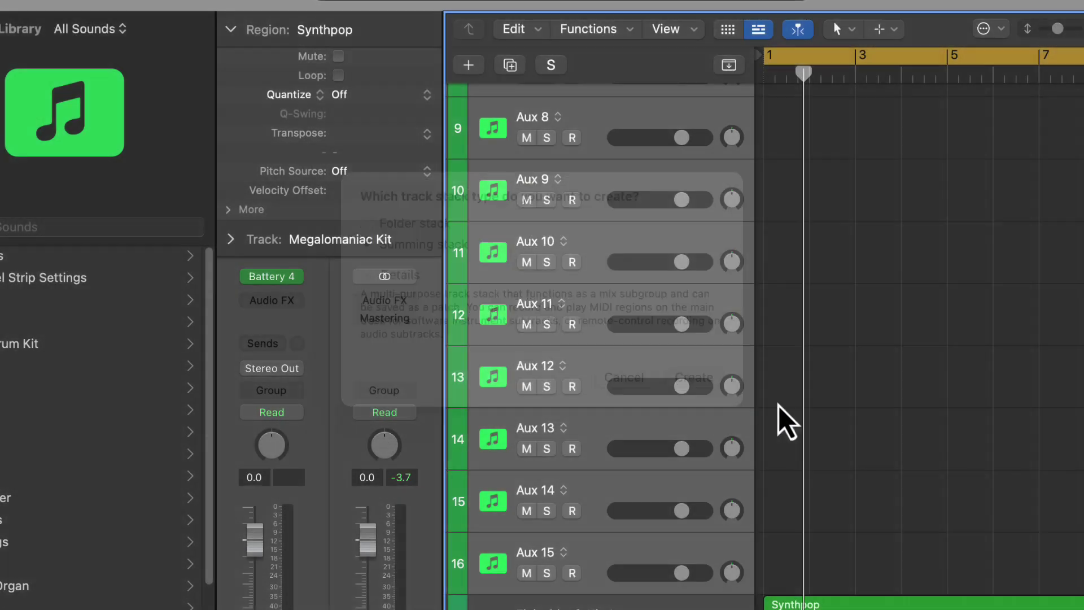
{"action": "left_click", "coordinate": [484, 116]}
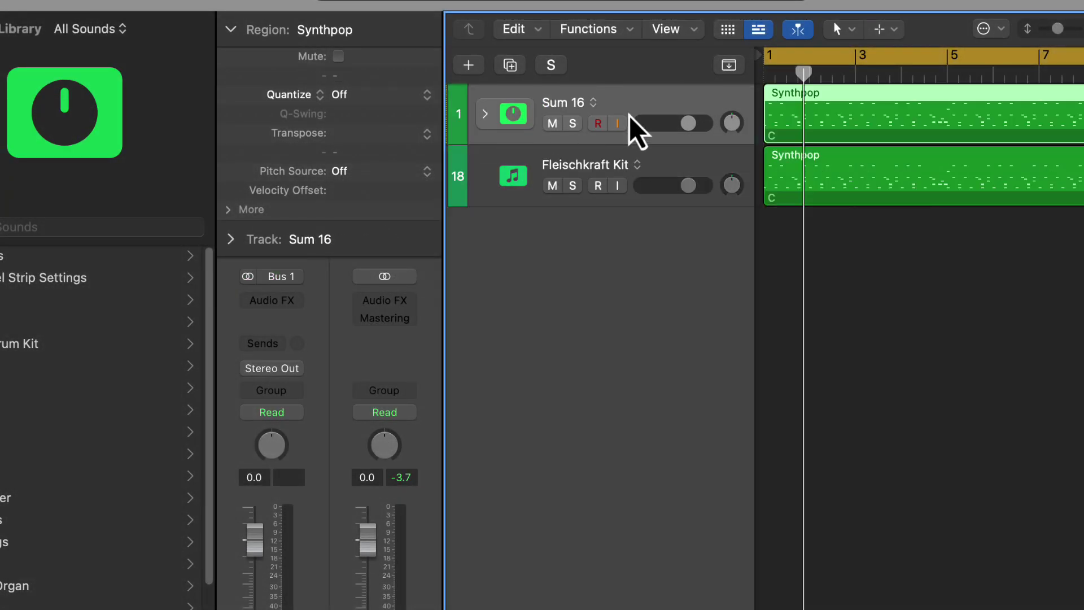
{"action": "double_click", "coordinate": [550, 103]}
{"action": "type", "text": "DRUM"}
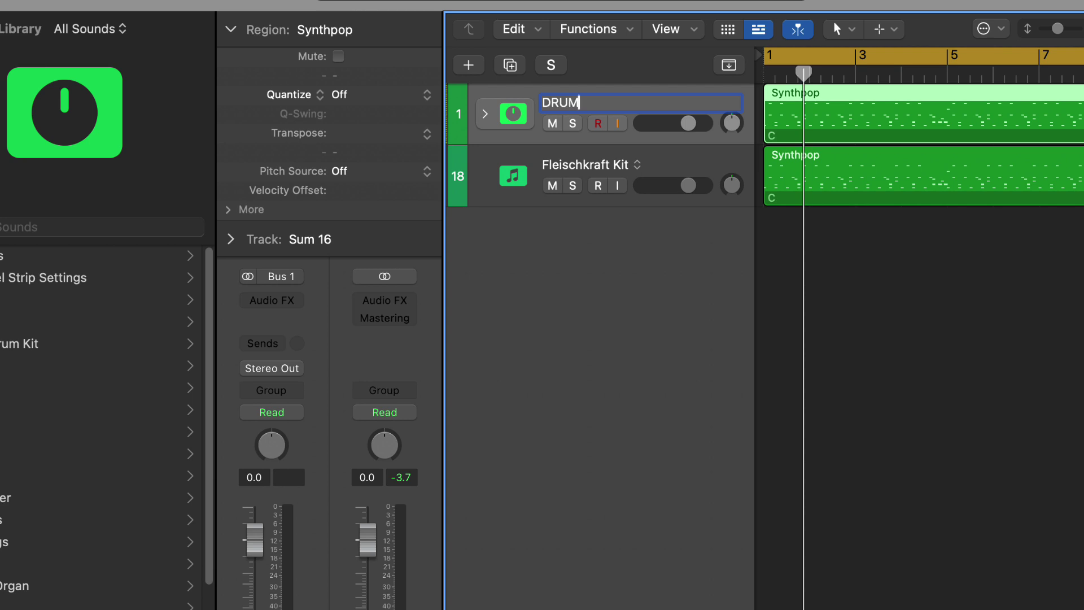
{"action": "type", "text": "S"}
{"action": "key", "text": "Return"}
{"action": "left_click", "coordinate": [484, 115]}
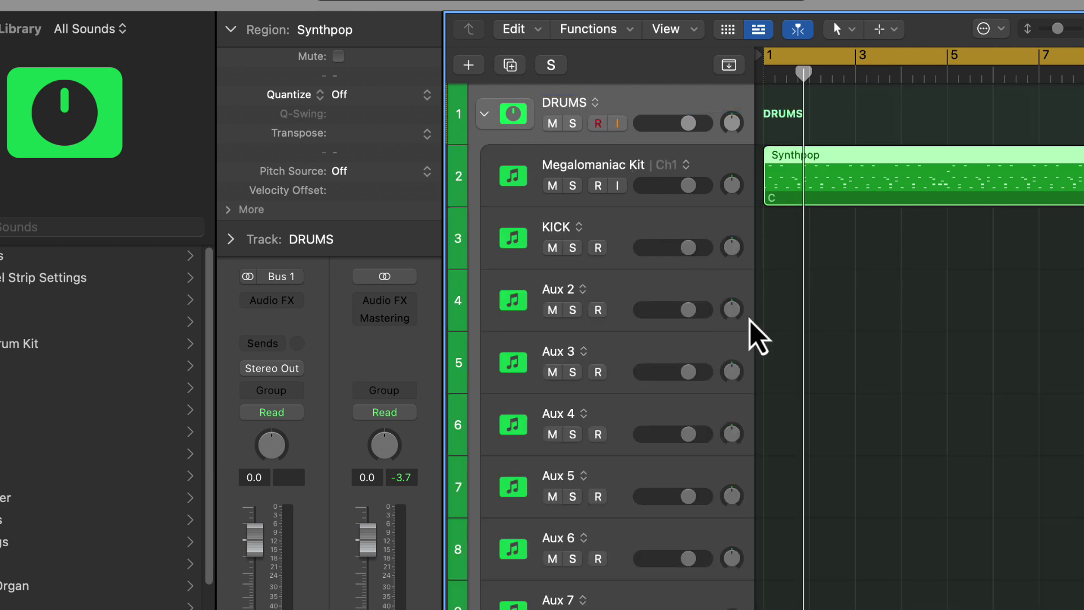
- Change the KICK track's icon to the kick drum from the Drums icon category
{"action": "scroll", "coordinate": [814, 331], "scroll_direction": "down", "scroll_amount": 2}
{"action": "scroll", "coordinate": [814, 330], "scroll_direction": "up", "scroll_amount": 2}
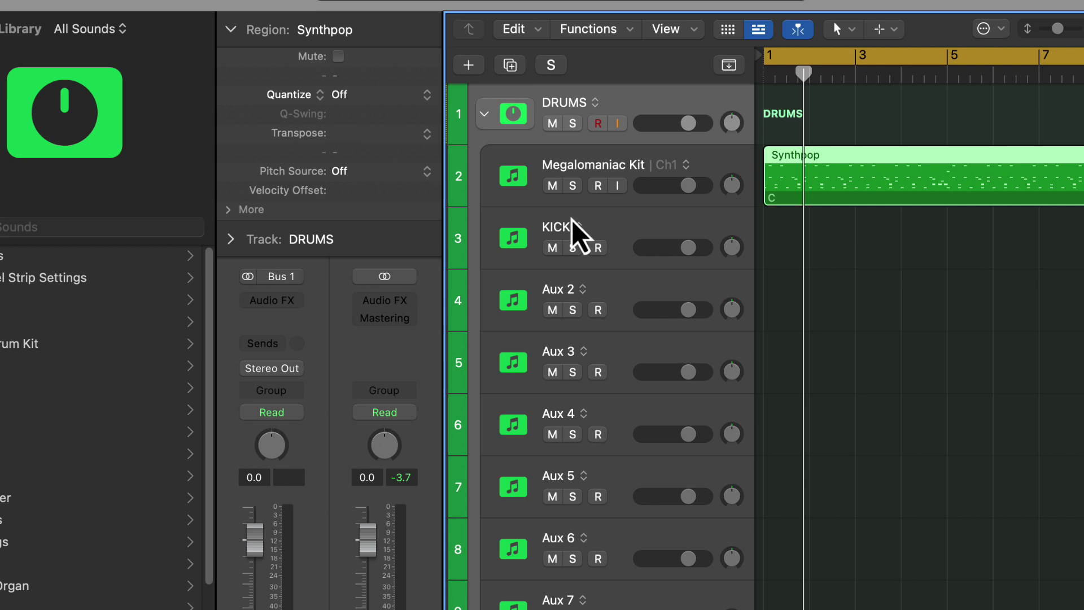
{"action": "left_click", "coordinate": [513, 238]}
{"action": "right_click", "coordinate": [513, 239]}
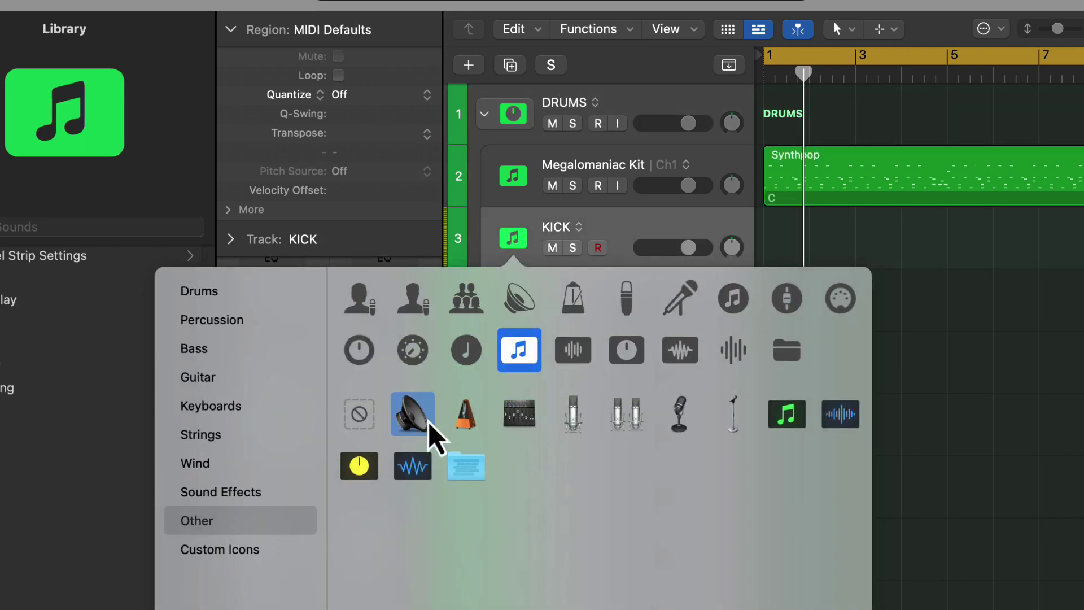
{"action": "left_click", "coordinate": [215, 292]}
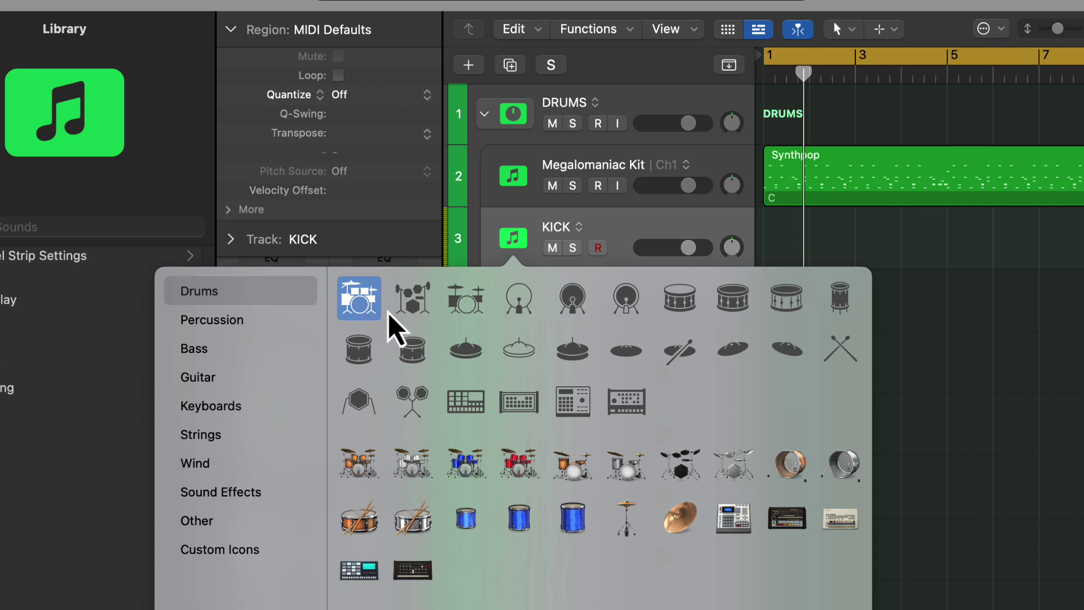
{"action": "left_click", "coordinate": [520, 299]}
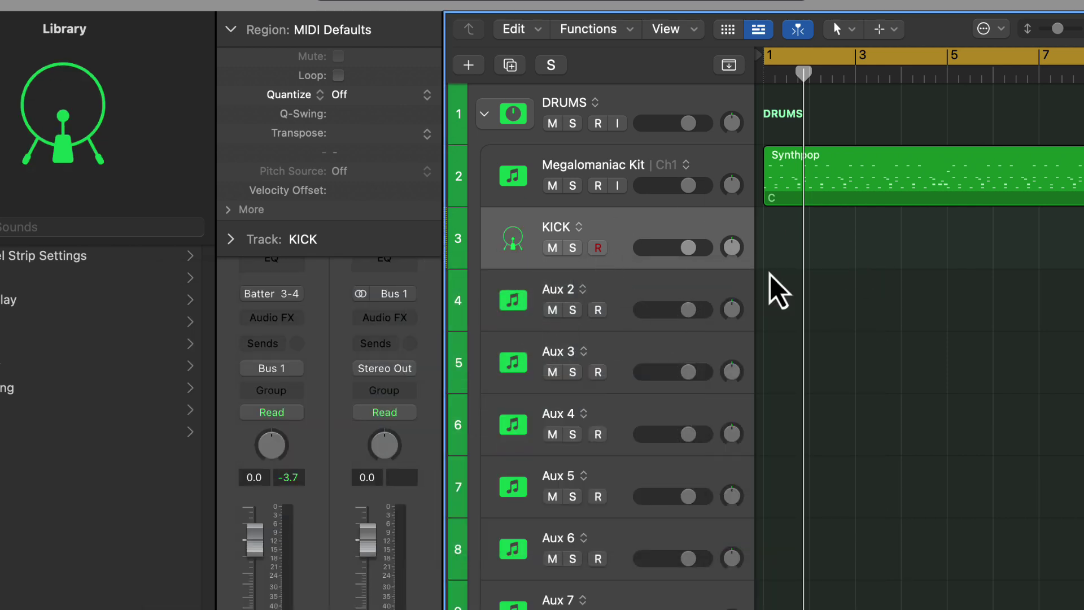
- Play the song, briefly solo Aux 4 and Aux 3, then leave Aux 2 soloed
{"action": "left_click", "coordinate": [735, 157]}
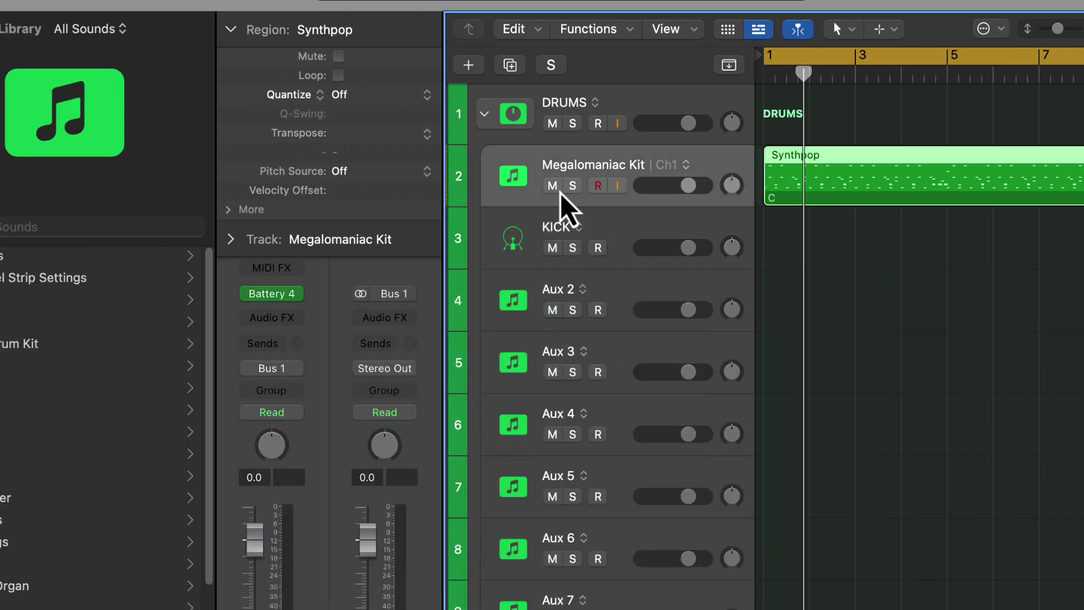
{"action": "key", "text": "space"}
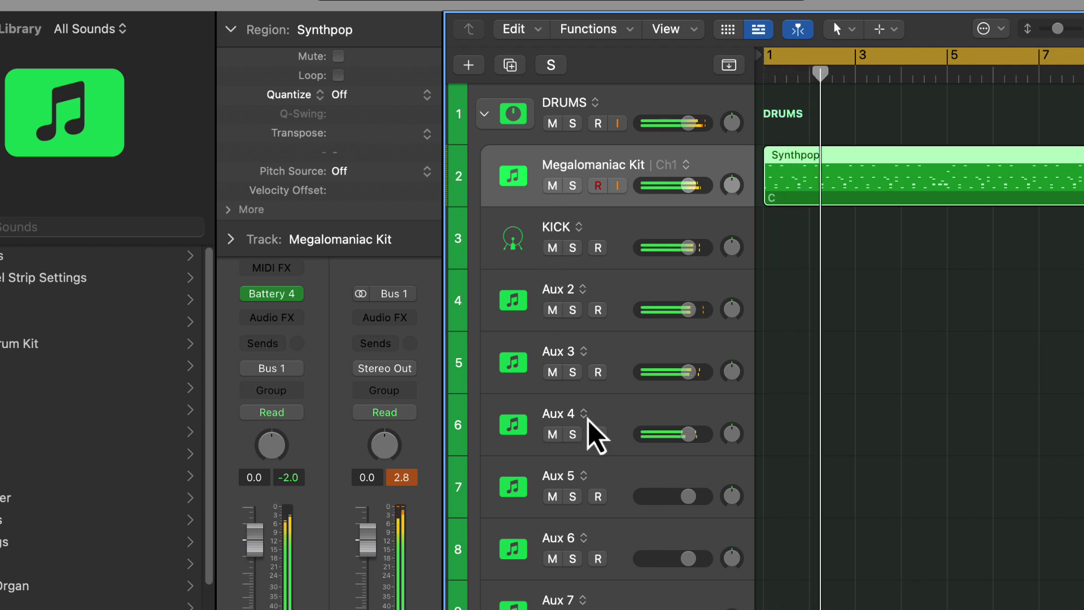
{"action": "left_click", "coordinate": [572, 434]}
{"action": "left_click", "coordinate": [572, 434]}
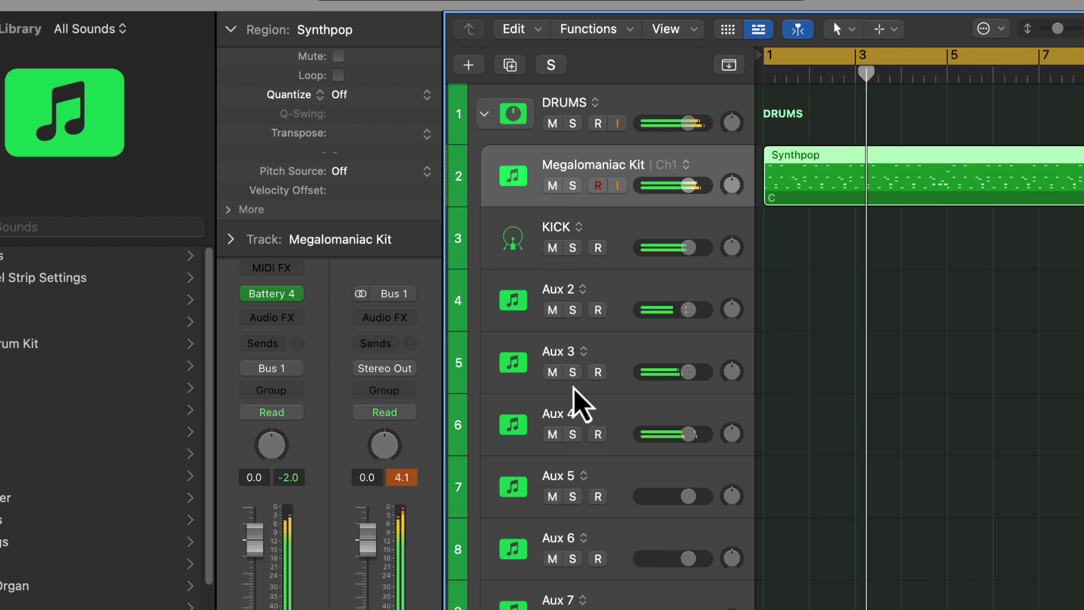
{"action": "left_click", "coordinate": [572, 372]}
{"action": "left_click", "coordinate": [572, 372]}
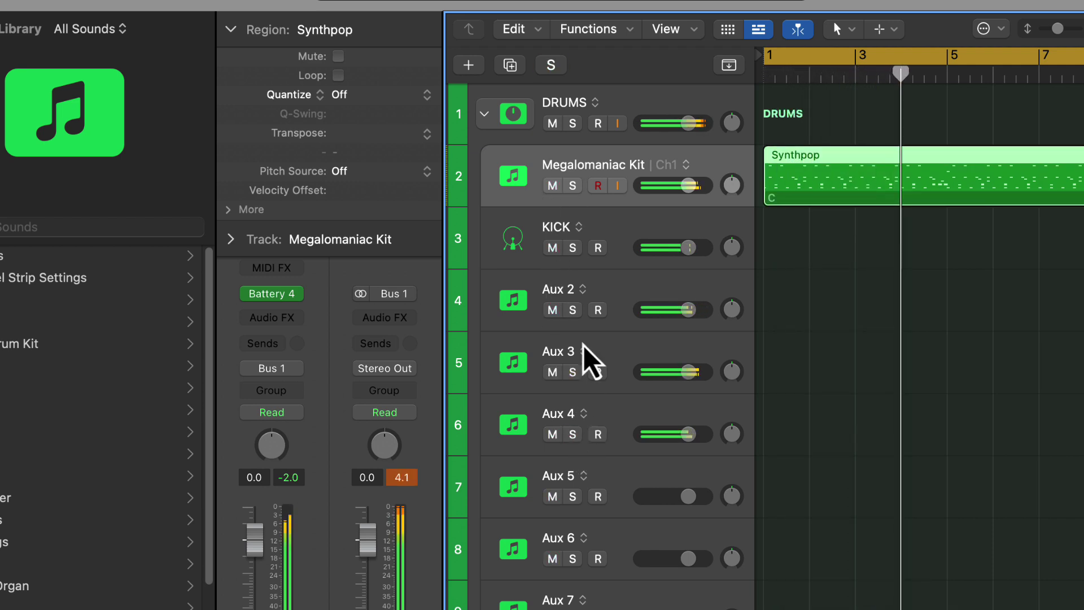
{"action": "left_click", "coordinate": [573, 310]}
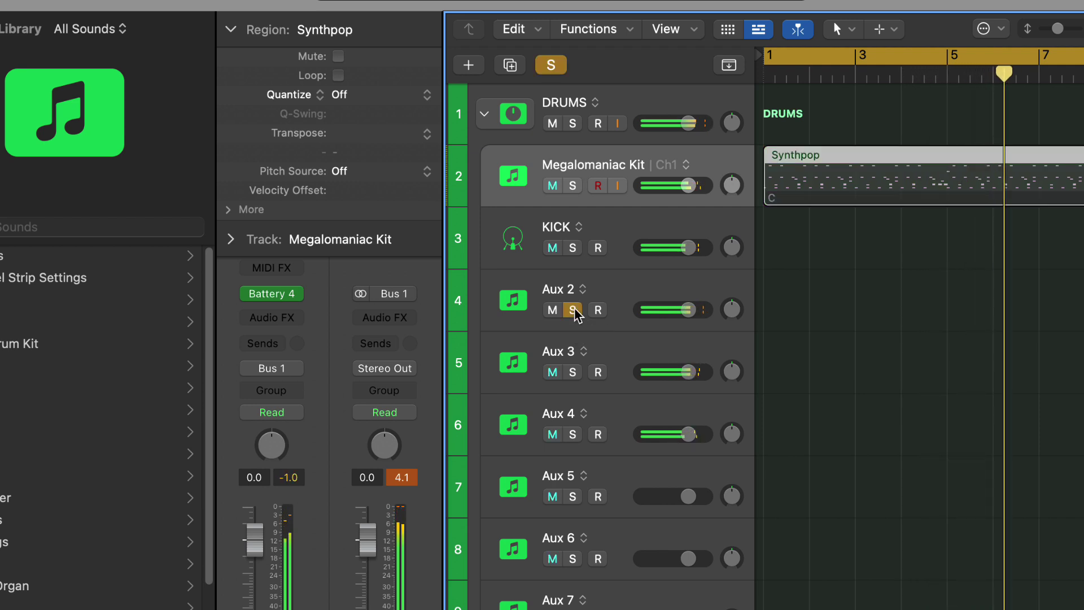
- Unsolo Aux 2 and insert ChromaVerb on Aux 2 in the Mixer
{"action": "left_click", "coordinate": [574, 310]}
{"action": "key", "text": "x"}
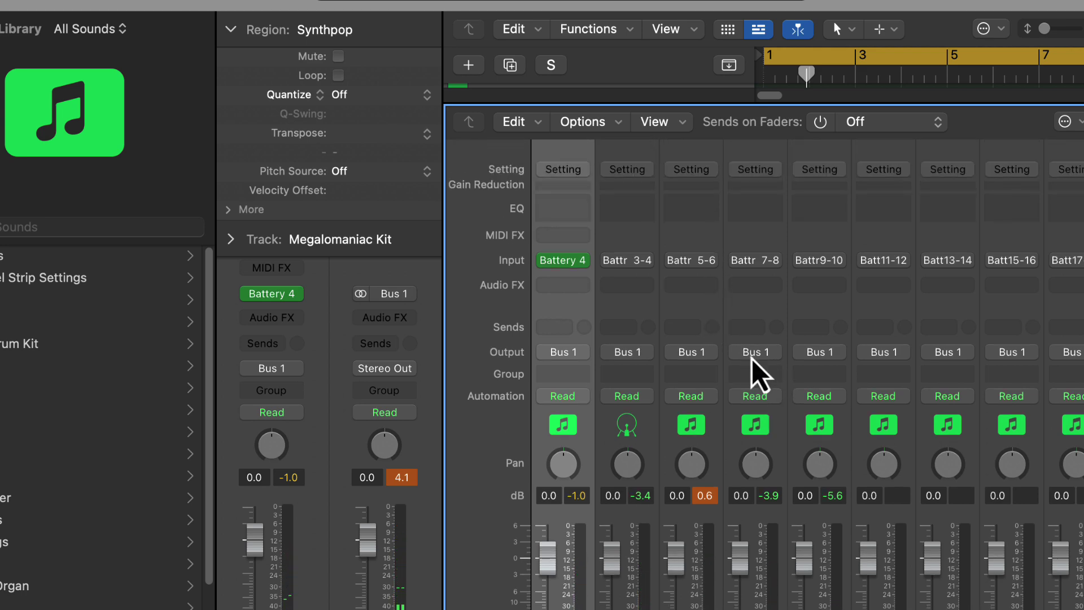
{"action": "scroll", "coordinate": [753, 364], "scroll_direction": "down", "scroll_amount": 2}
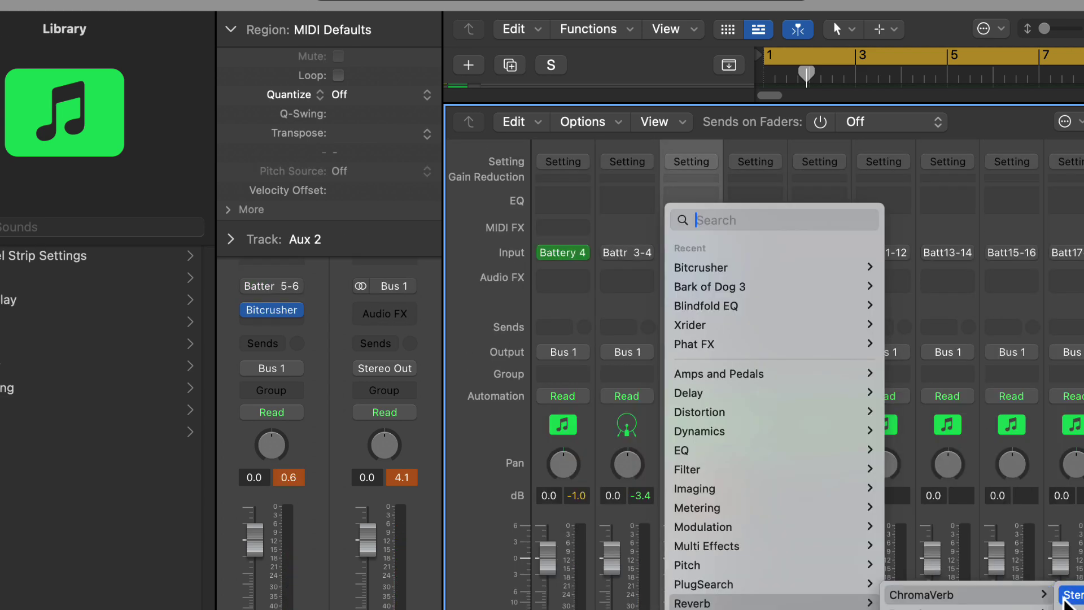
{"action": "left_click", "coordinate": [1011, 590]}
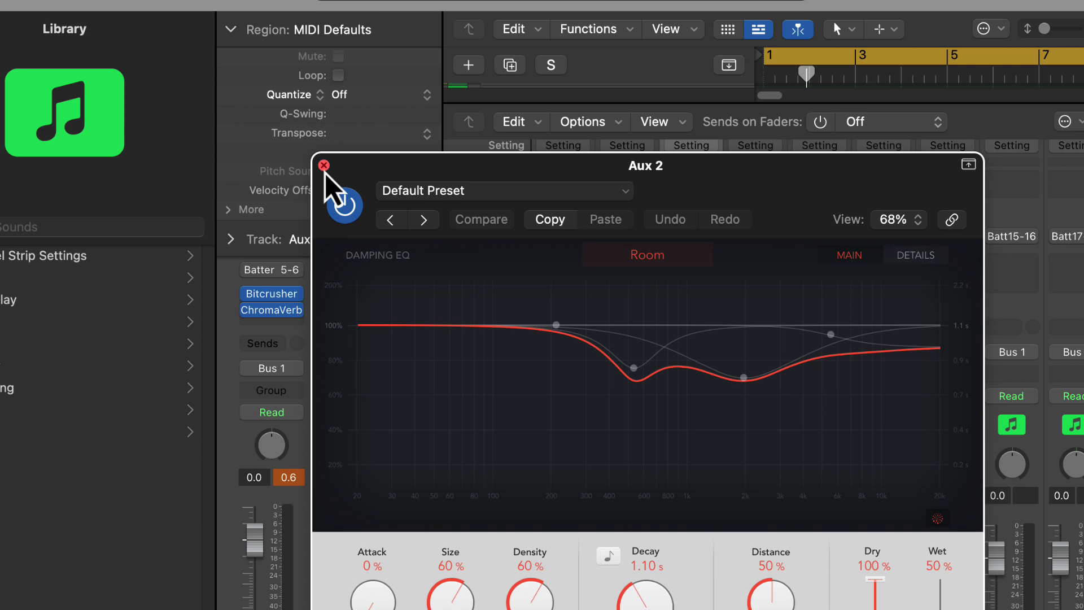
{"action": "left_click", "coordinate": [323, 165]}
- Set Aux 2's Bitcrusher drive to 16 dB and mix to 65.6%
{"action": "left_click", "coordinate": [683, 269]}
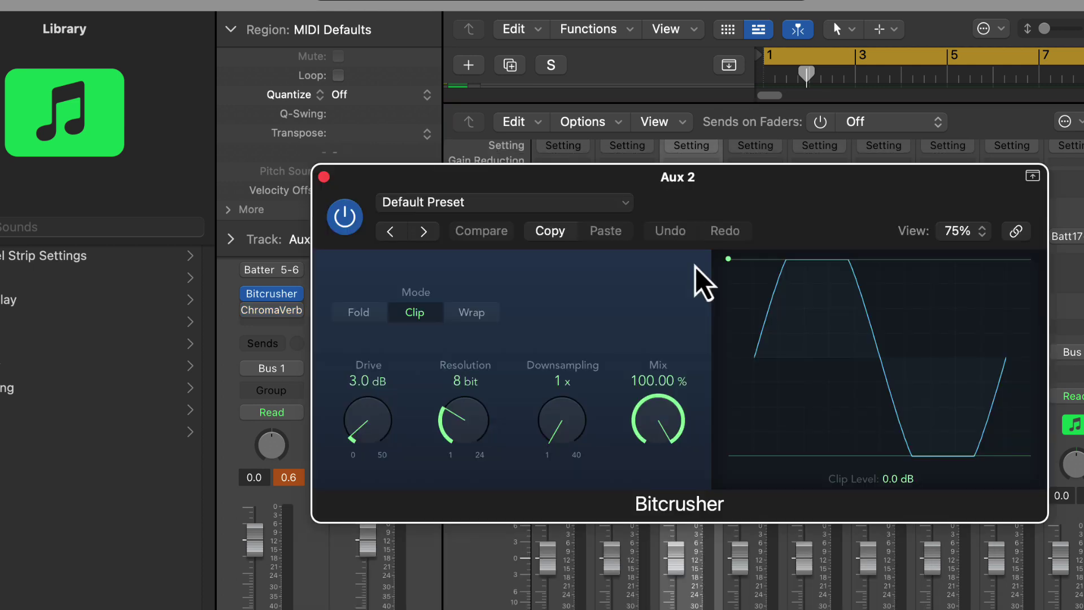
{"action": "scroll", "coordinate": [734, 564], "scroll_direction": "down", "scroll_amount": 2}
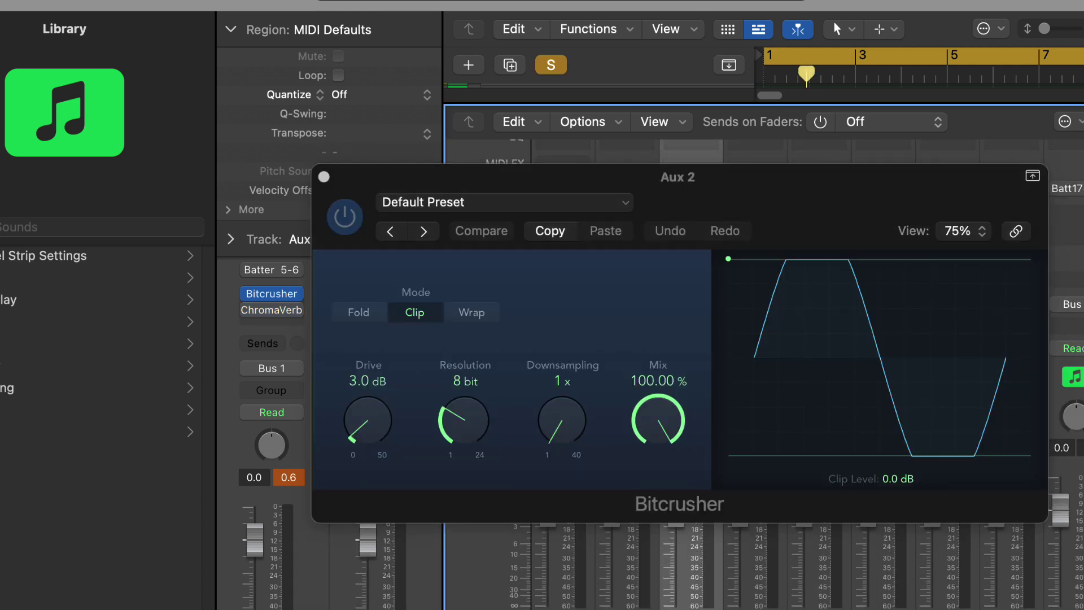
{"action": "left_click_drag", "start_coordinate": [387, 447], "coordinate": [364, 361]}
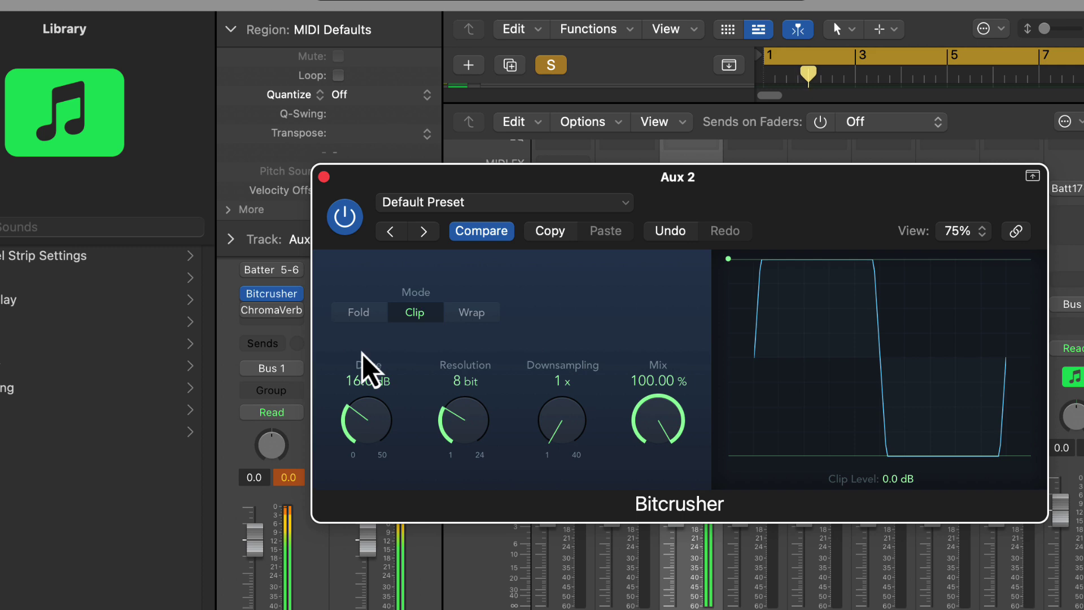
{"action": "left_click_drag", "start_coordinate": [641, 447], "coordinate": [641, 496]}
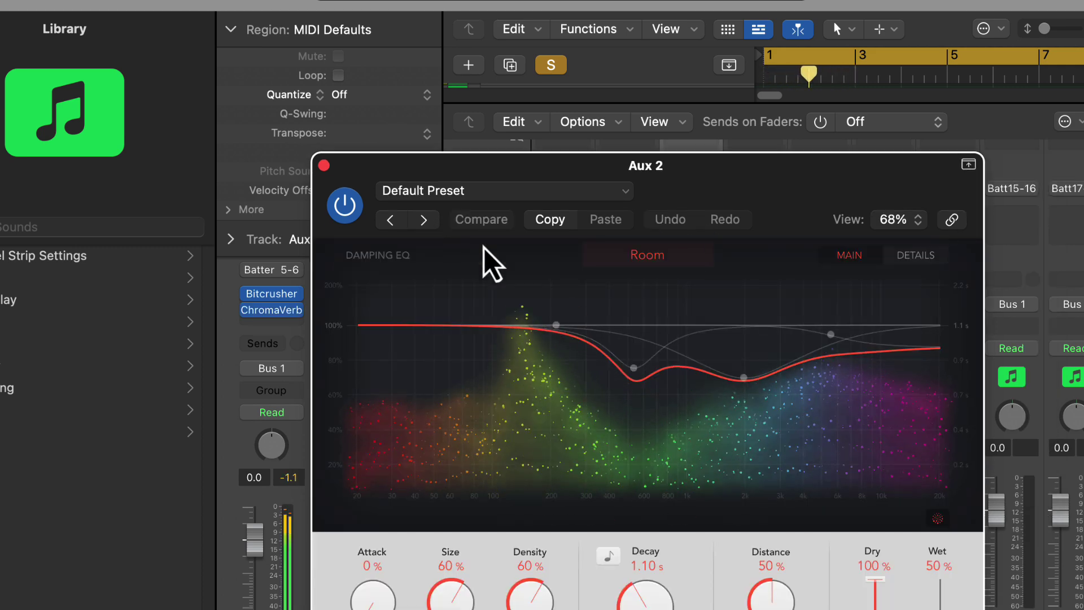
- Lower the Aux 2 fader to -3.4 dB, solo it to check, and stop playback
{"action": "left_click", "coordinate": [324, 165]}
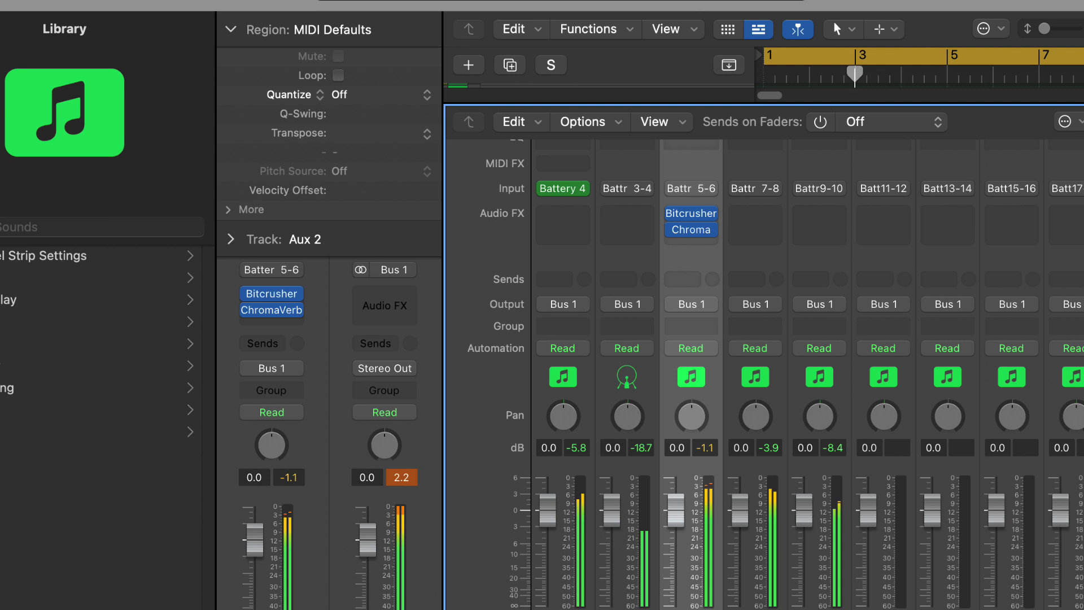
{"action": "left_click_drag", "start_coordinate": [676, 509], "coordinate": [677, 532]}
{"action": "key", "text": "s"}
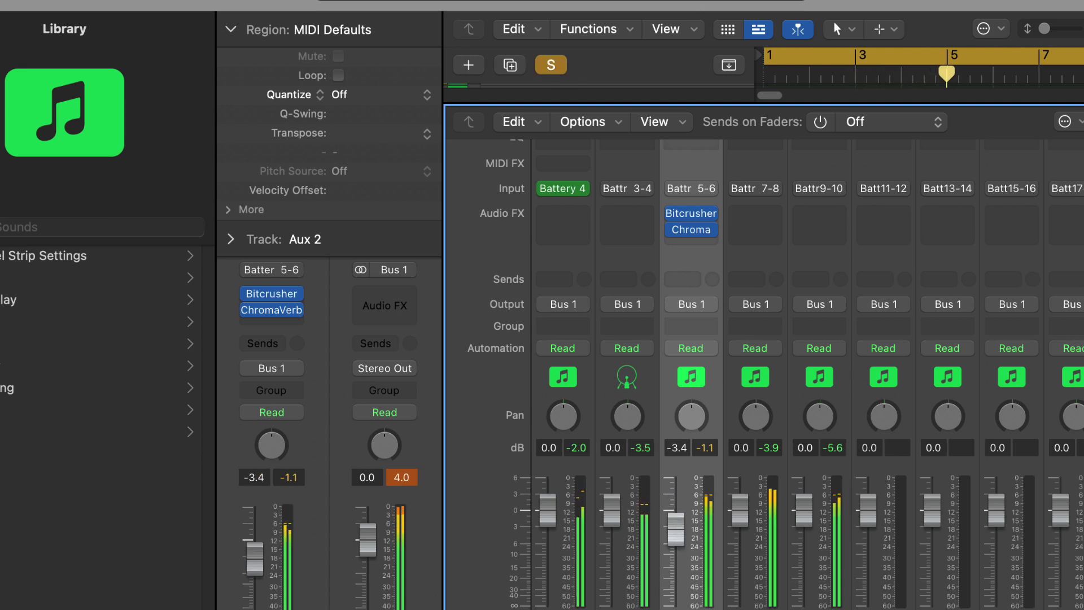
{"action": "key", "text": "space"}
- Clear the solo, close the mixer, collapse the DRUMS stack and select Fleischkraft Kit
{"action": "key", "text": "s"}
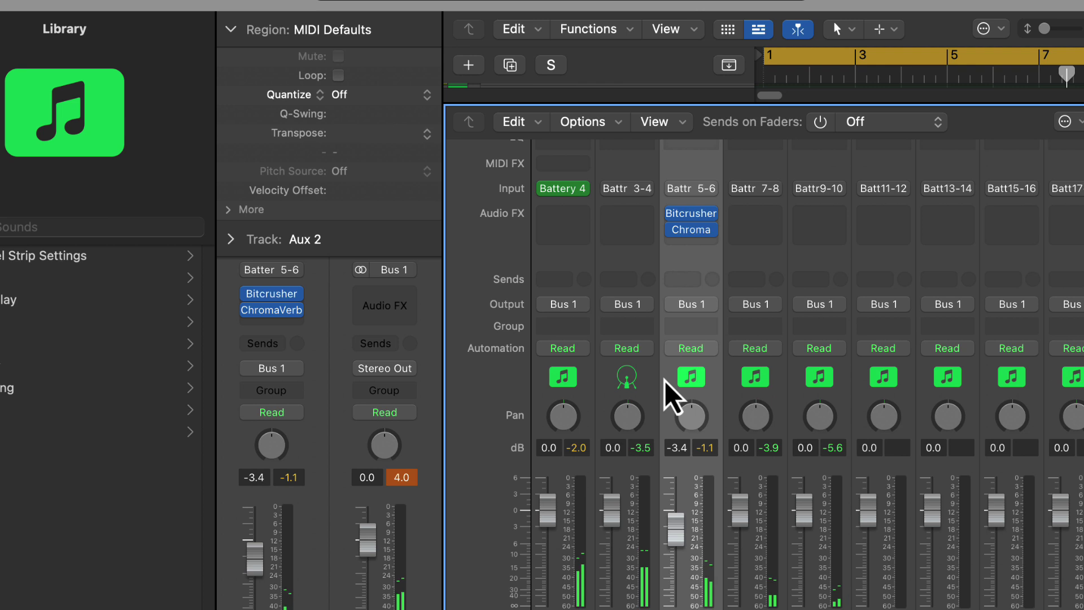
{"action": "key", "text": "x"}
{"action": "scroll", "coordinate": [883, 327], "scroll_direction": "up", "scroll_amount": 5}
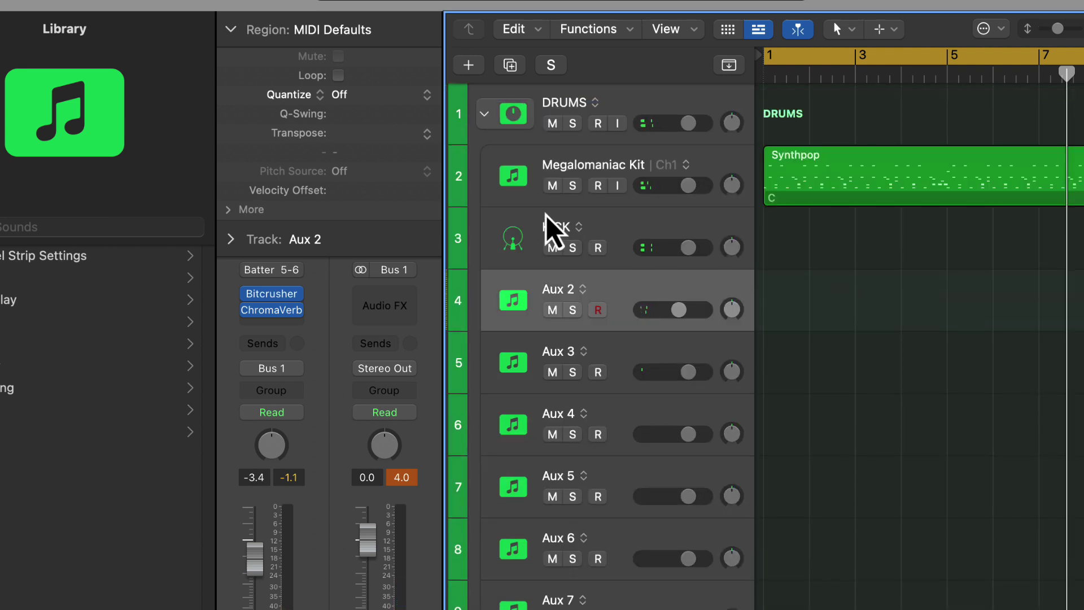
{"action": "left_click", "coordinate": [484, 114]}
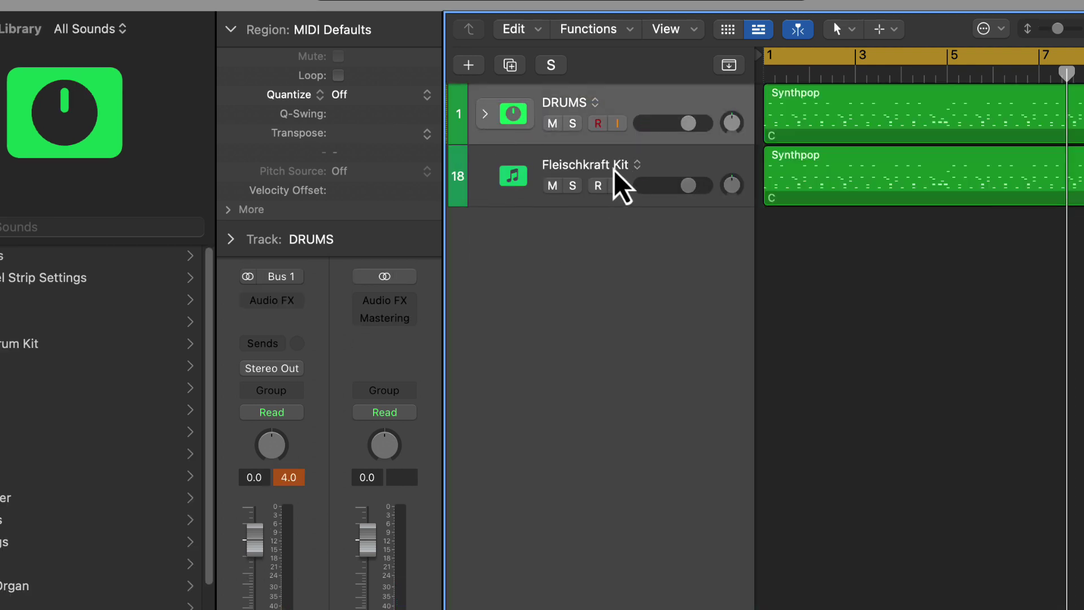
{"action": "left_click", "coordinate": [693, 164]}
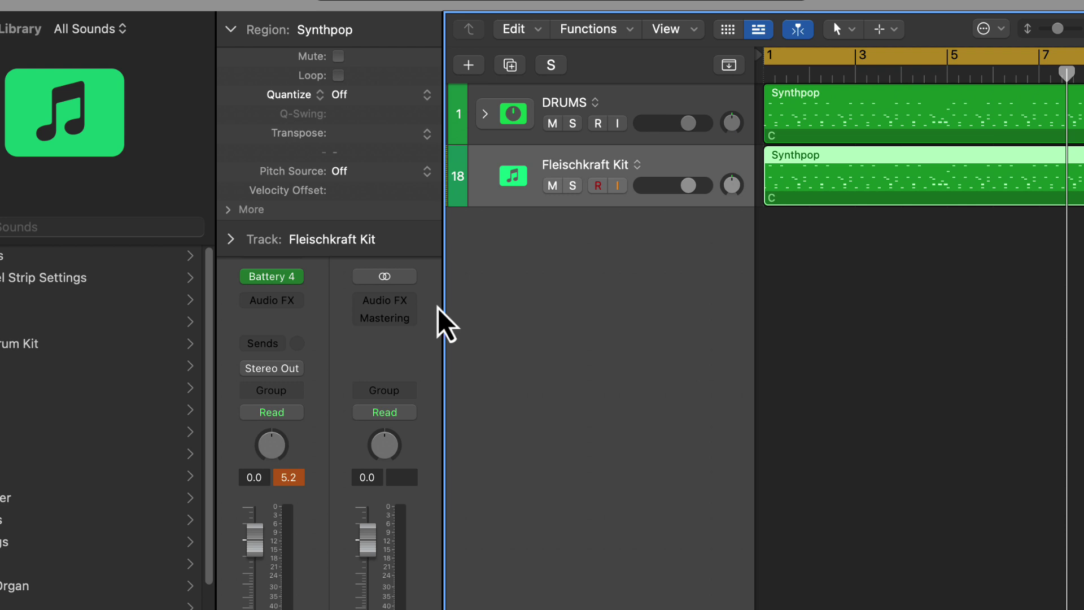
- Open Fleischkraft Kit's Battery 4 and audition the SFX DS 1, SFX DS 2 and OpenHH pads
{"action": "left_click", "coordinate": [276, 278]}
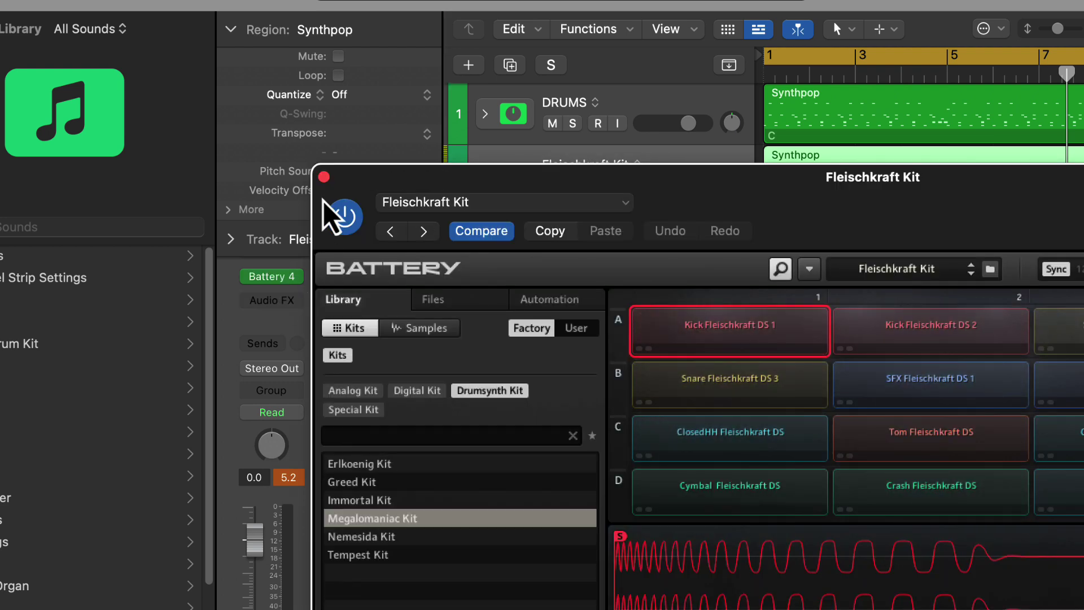
{"action": "left_click", "coordinate": [324, 176]}
{"action": "left_click", "coordinate": [299, 282]}
{"action": "mouse_move", "coordinate": [301, 283]}
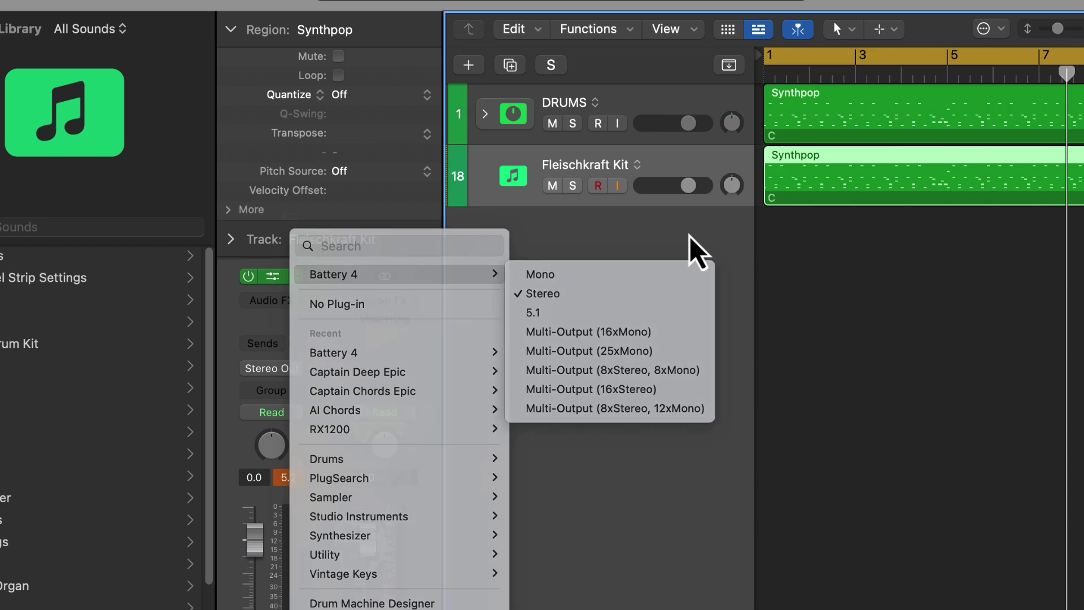
{"action": "left_click", "coordinate": [285, 282]}
{"action": "left_click", "coordinate": [286, 283]}
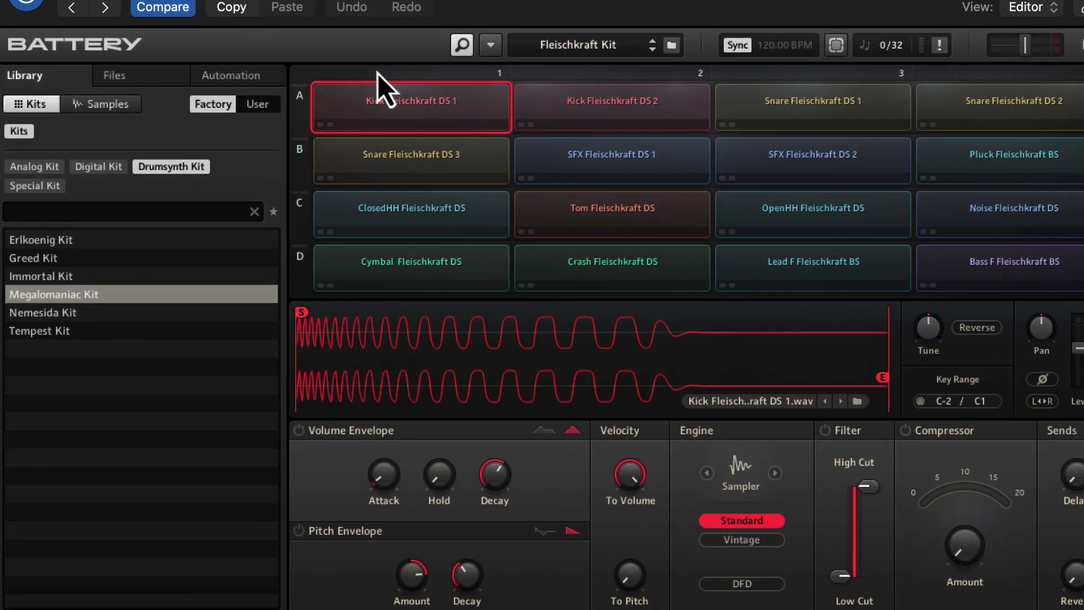
{"action": "left_click", "coordinate": [697, 173]}
{"action": "left_click", "coordinate": [794, 162]}
{"action": "left_click", "coordinate": [826, 225]}
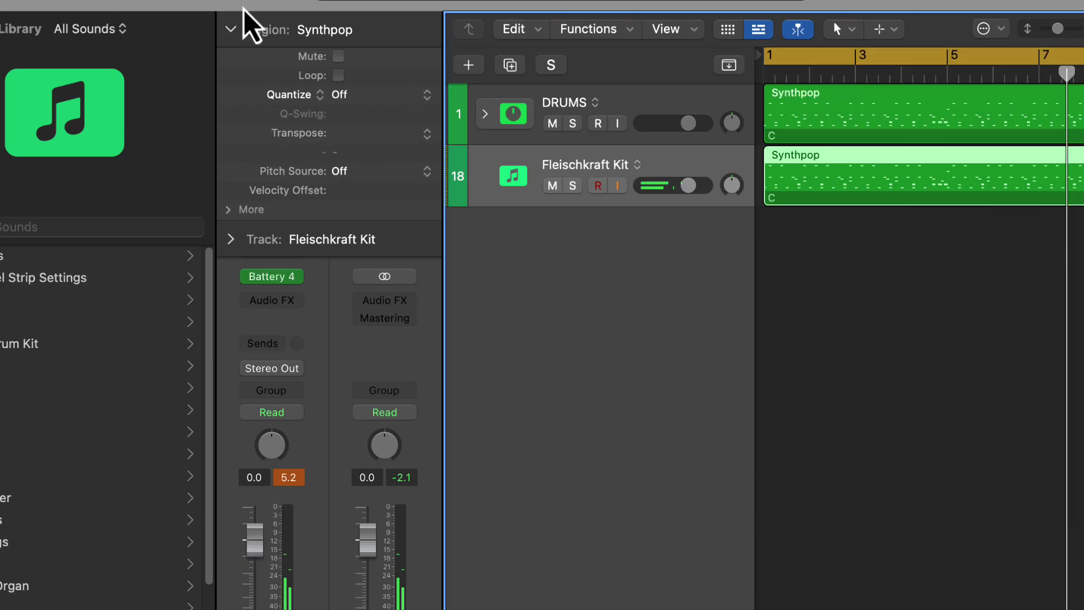
- Switch Battery 4 to its Multi-Output version and reopen the Battery window
{"action": "left_click", "coordinate": [305, 279]}
{"action": "mouse_move", "coordinate": [487, 294]}
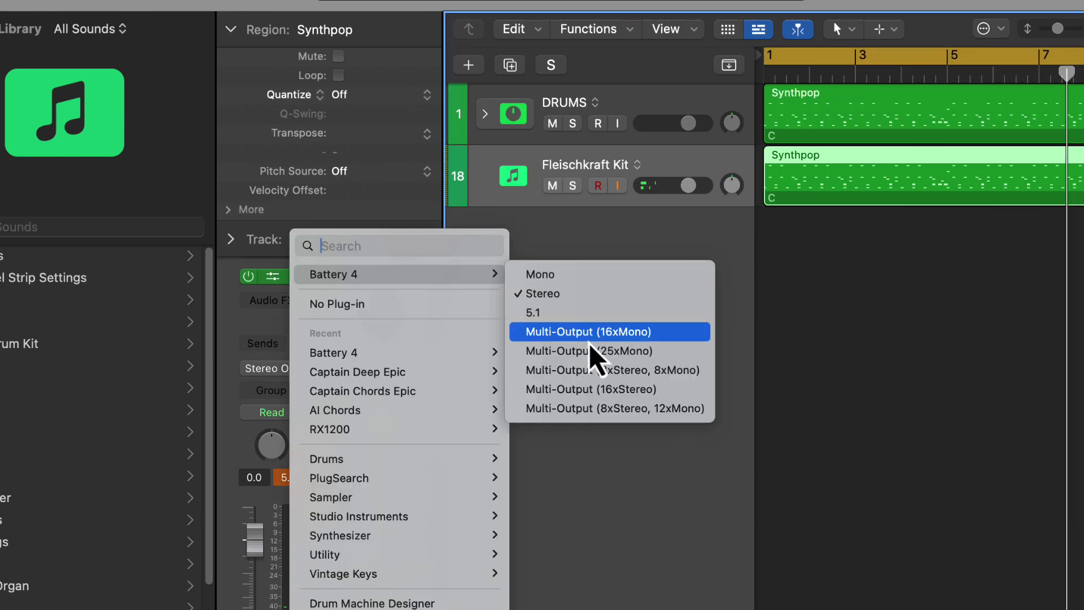
{"action": "left_click", "coordinate": [547, 389]}
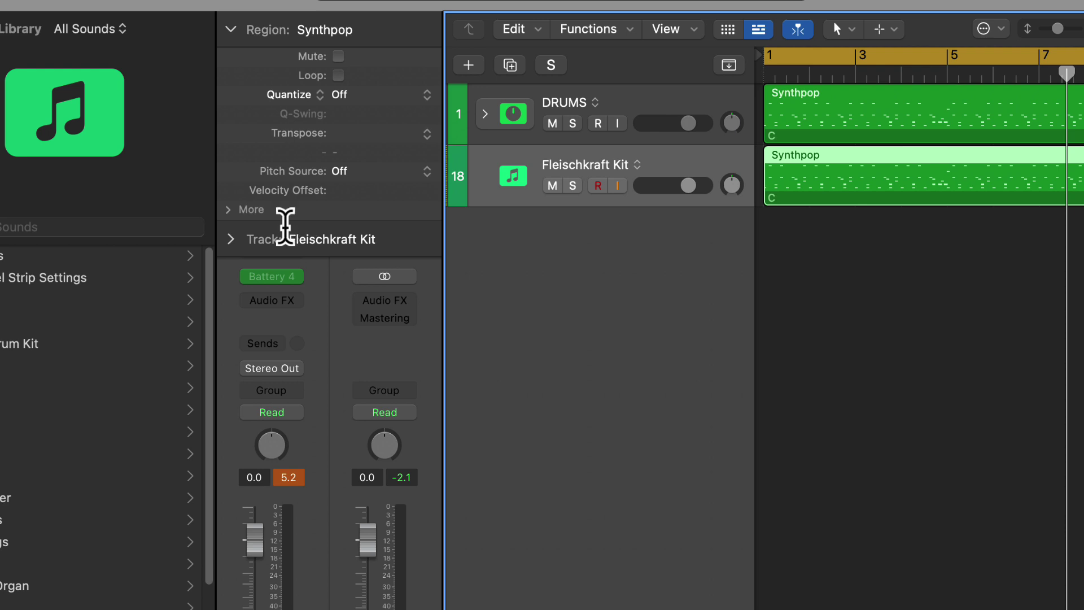
{"action": "left_click", "coordinate": [276, 278]}
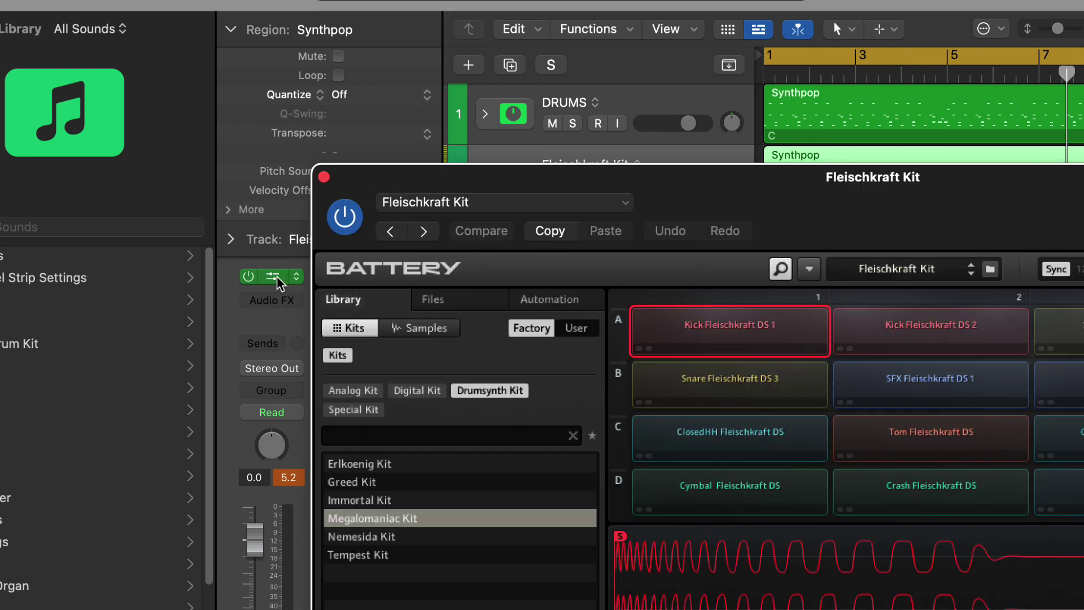
- Move the Battery window aside and save the channel strip as patch 'DRUMS'
{"action": "left_click_drag", "start_coordinate": [513, 174], "coordinate": [204, 0]}
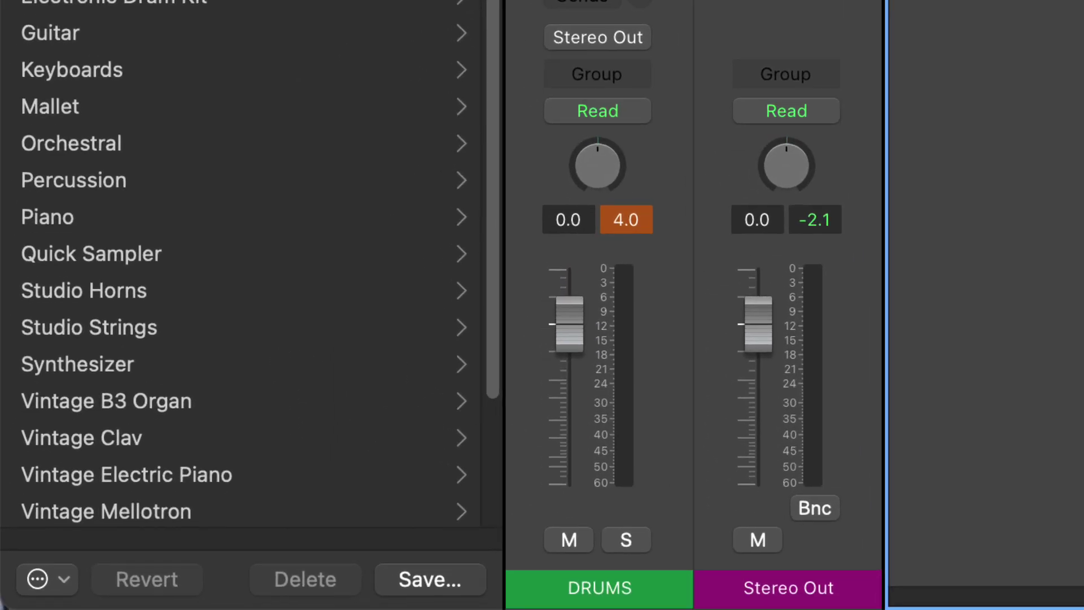
{"action": "left_click", "coordinate": [438, 587]}
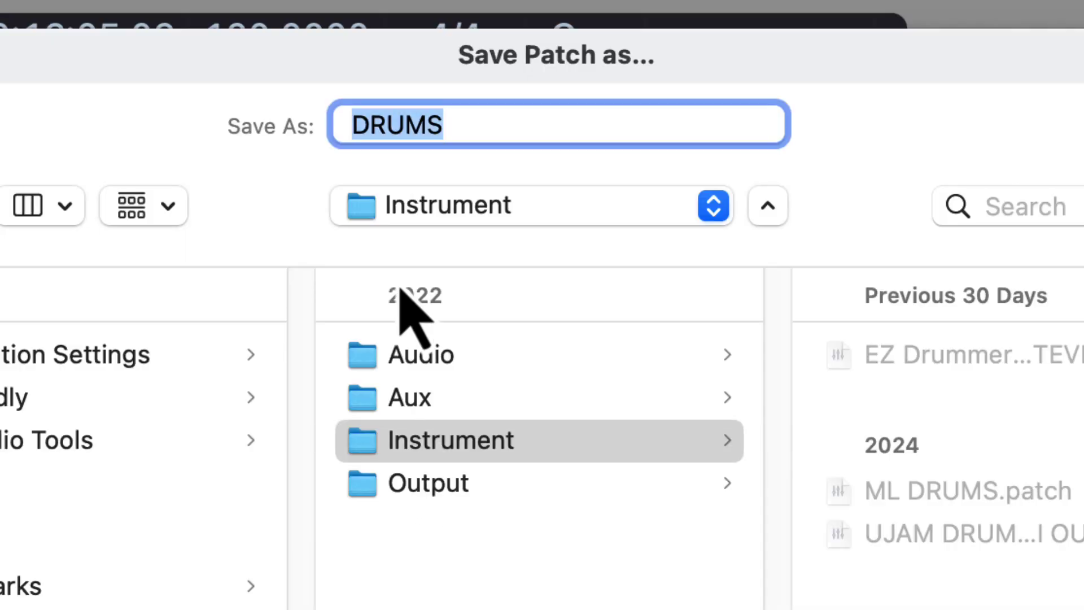
{"action": "key", "text": "Return"}
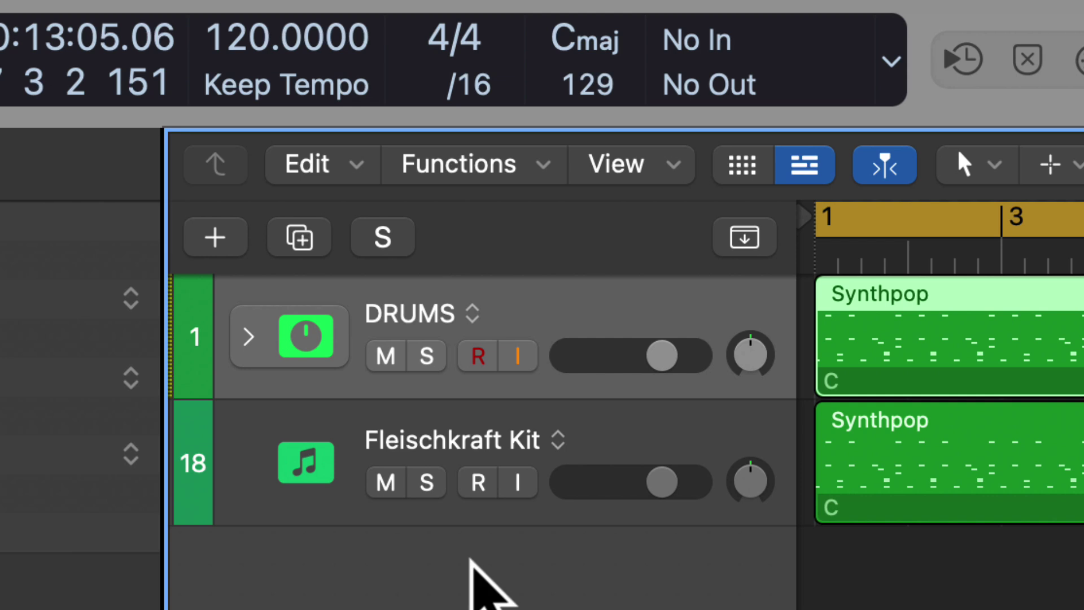
- Expand the DRUMS stack to reveal Megalomaniac Kit and KICK
{"action": "left_click", "coordinate": [249, 339]}
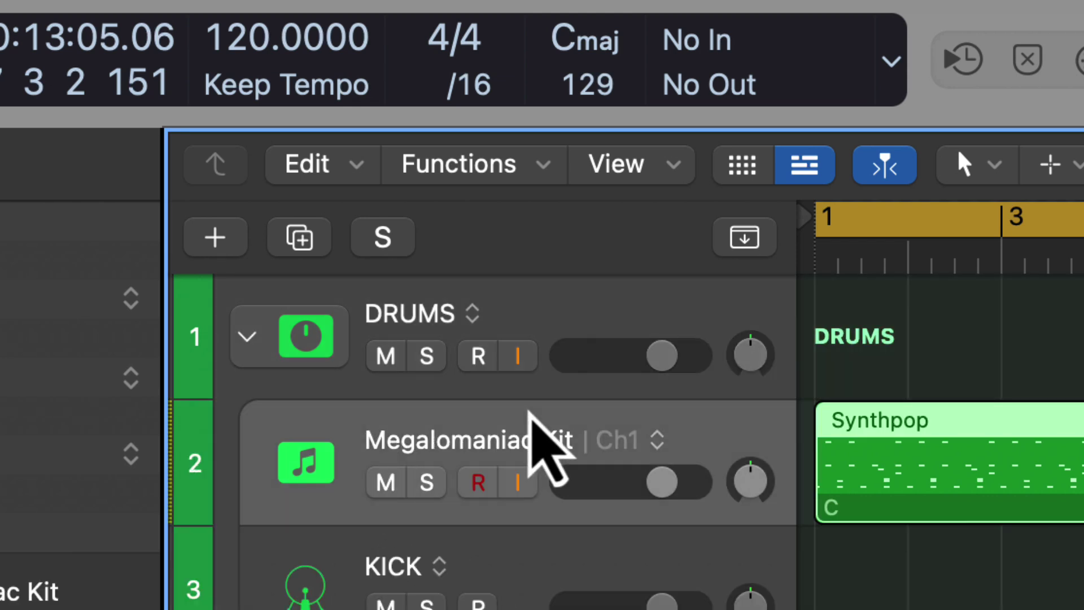